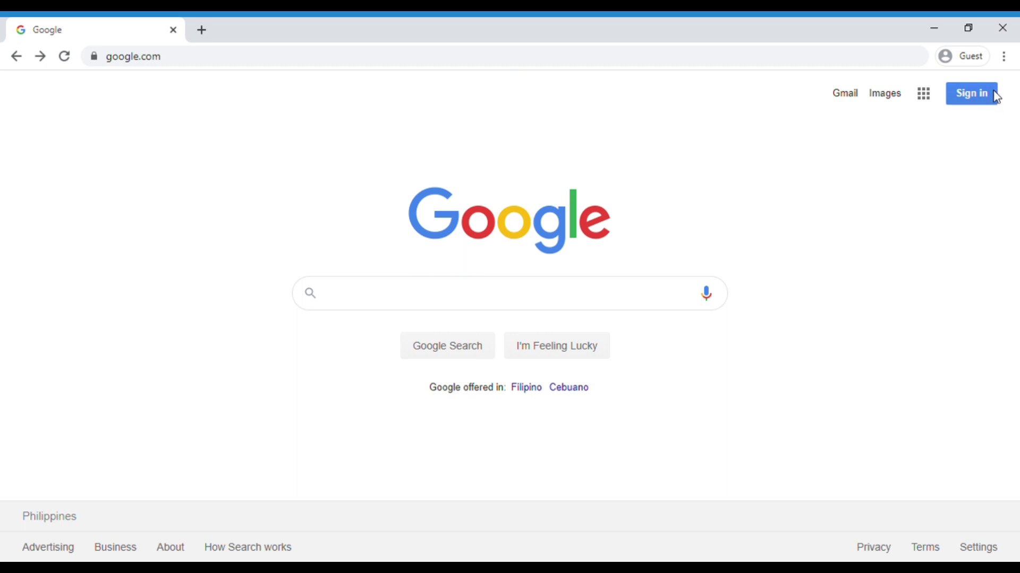
From the Google sign-in page, begin creating a new account for personal use.
click(997, 97)
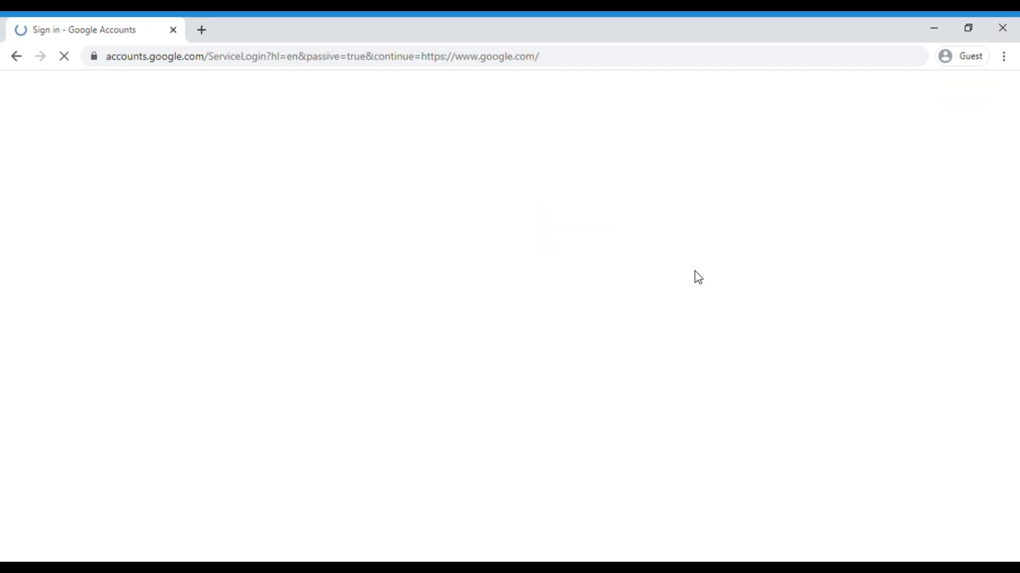
click(440, 442)
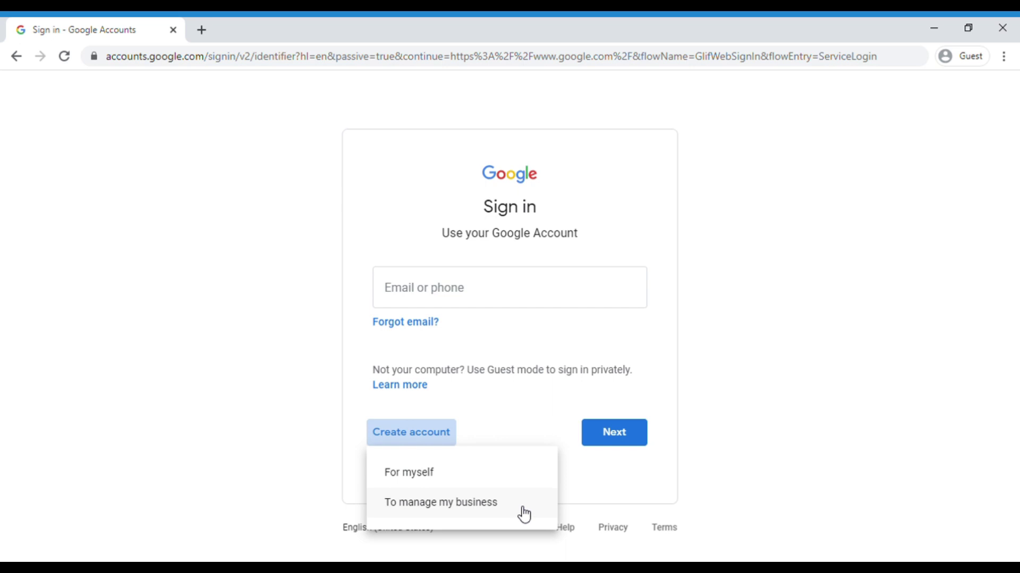
click(465, 476)
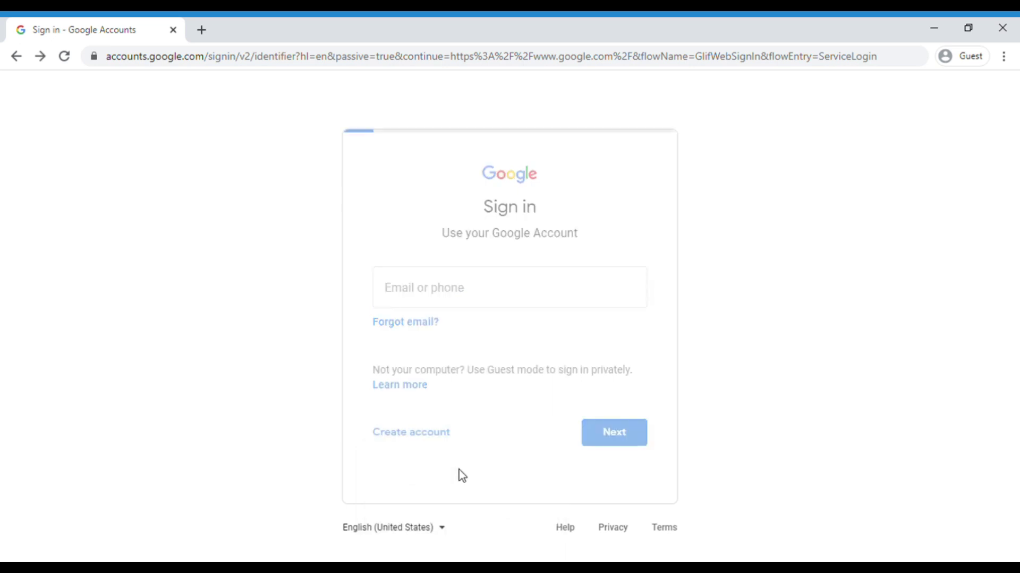
Enter the new account's first name, last name and chosen username.
click(447, 248)
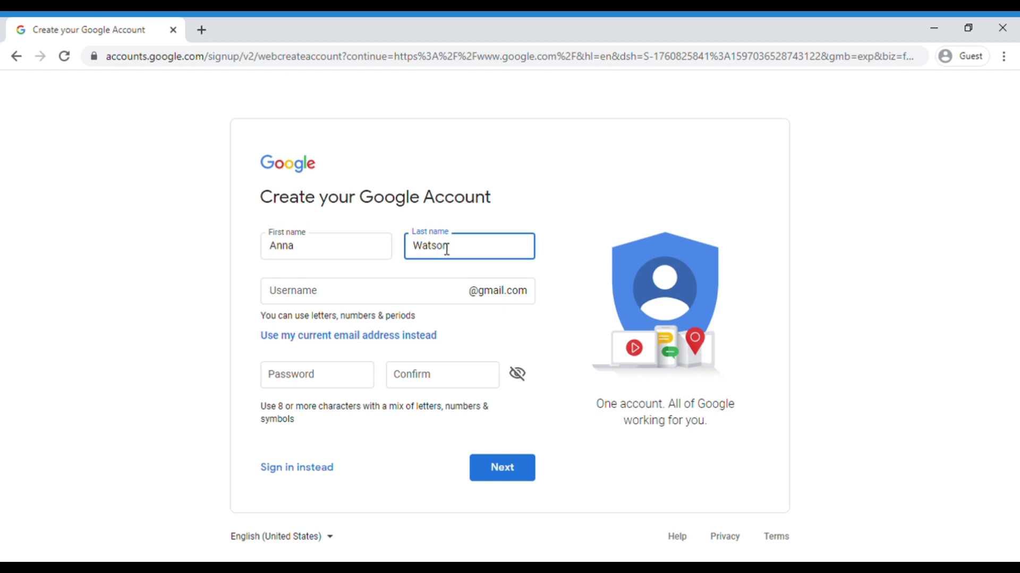
click(417, 299)
Enter the account password and the matching confirmation.
click(332, 380)
text(••••••)
key(ctrl+a)
text(••••••••••)
click(428, 381)
text(••••••••••)
Submit the account details and verify them with a phone number and the texted code.
click(505, 471)
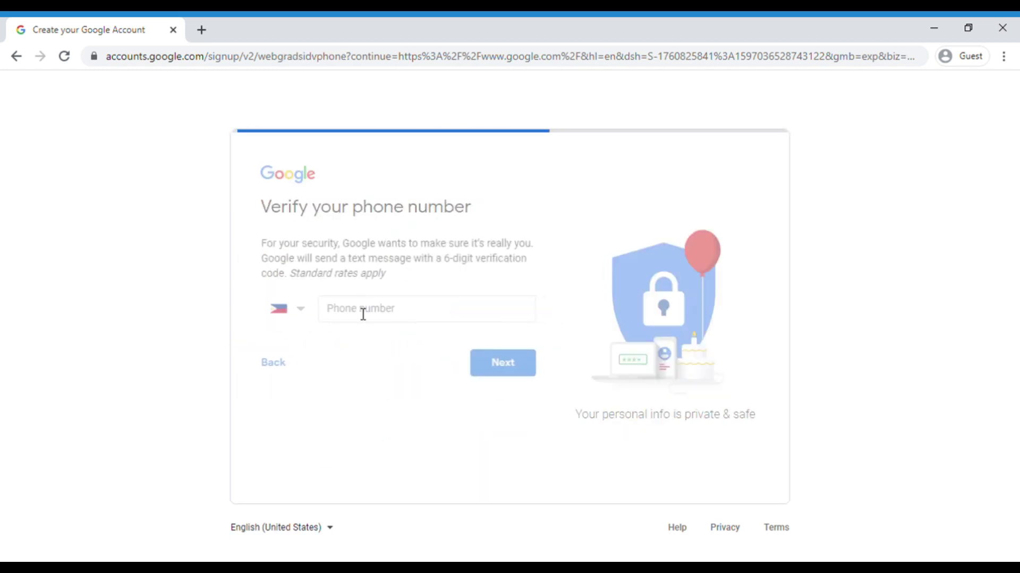
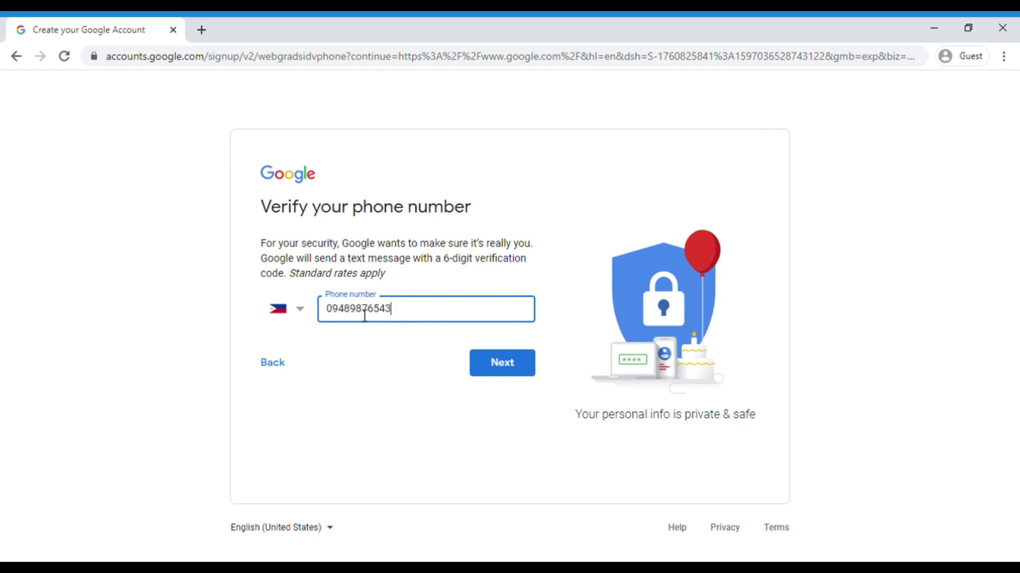
key(Return)
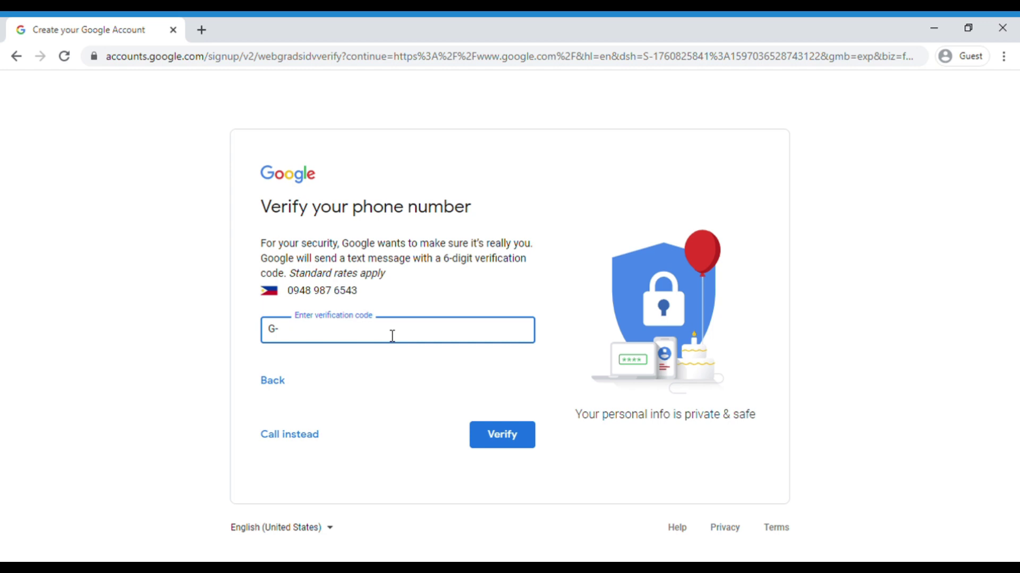
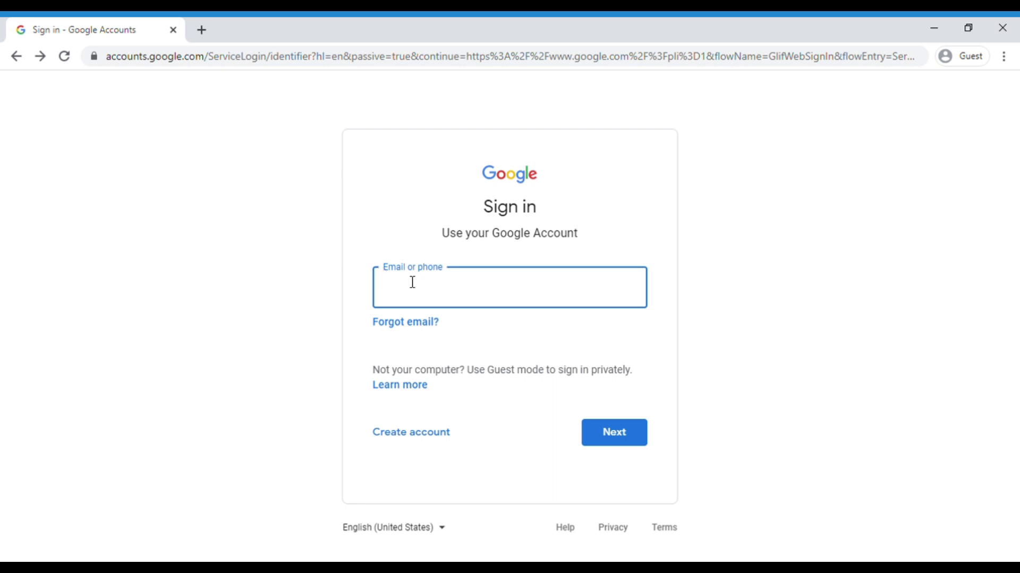
Sign in with the new account's email address and password.
click(607, 432)
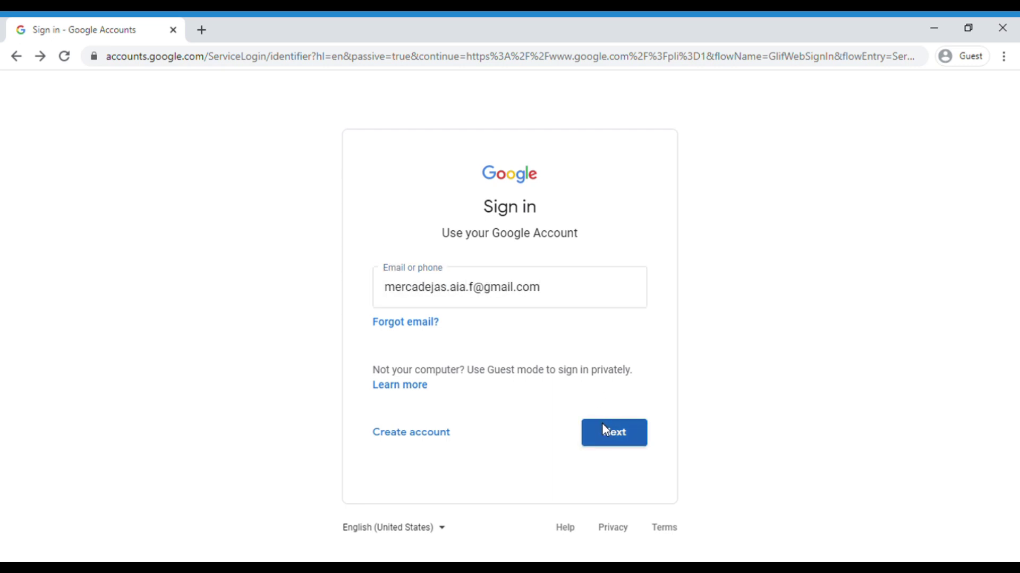
text(••••••••••••••)
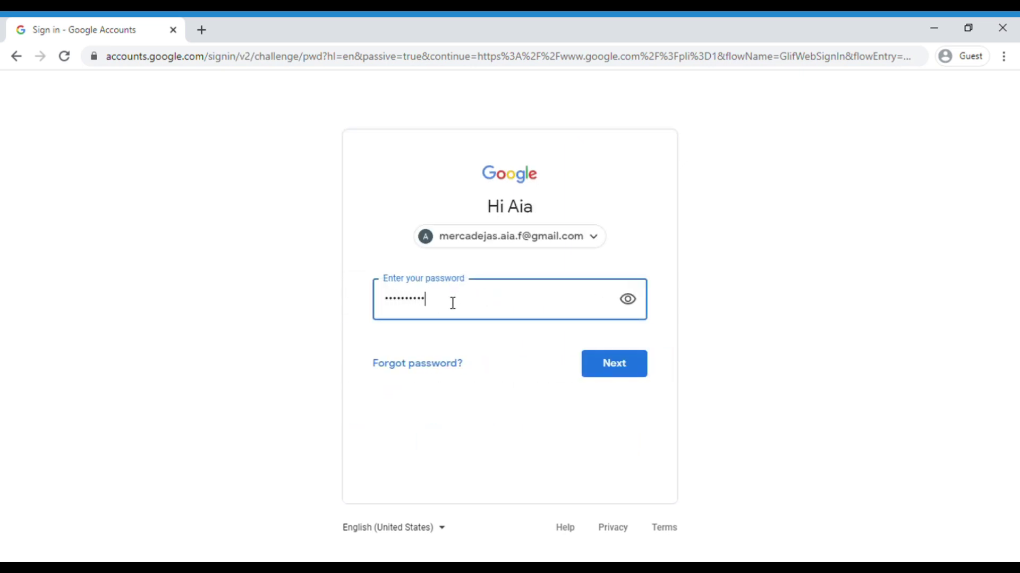
text(••••)
click(611, 372)
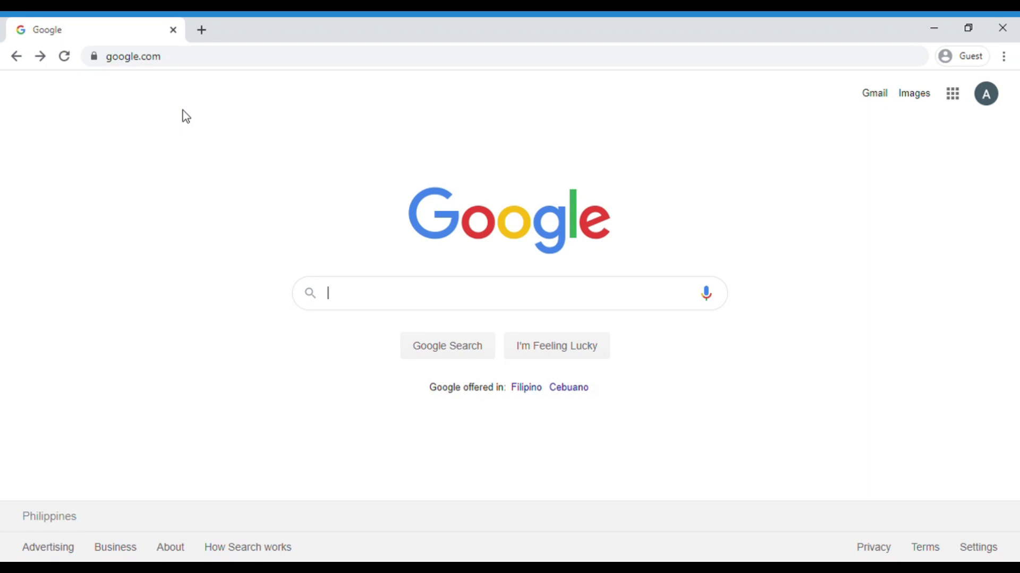
Go to classroom.google.com in Chrome.
click(441, 66)
key(BackSpace)
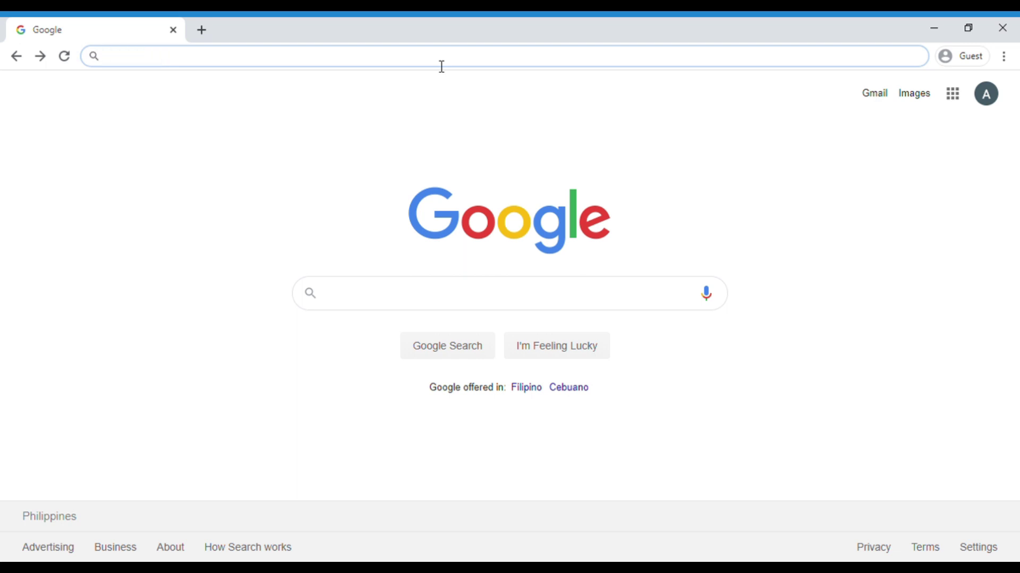
text(classroom.google.com)
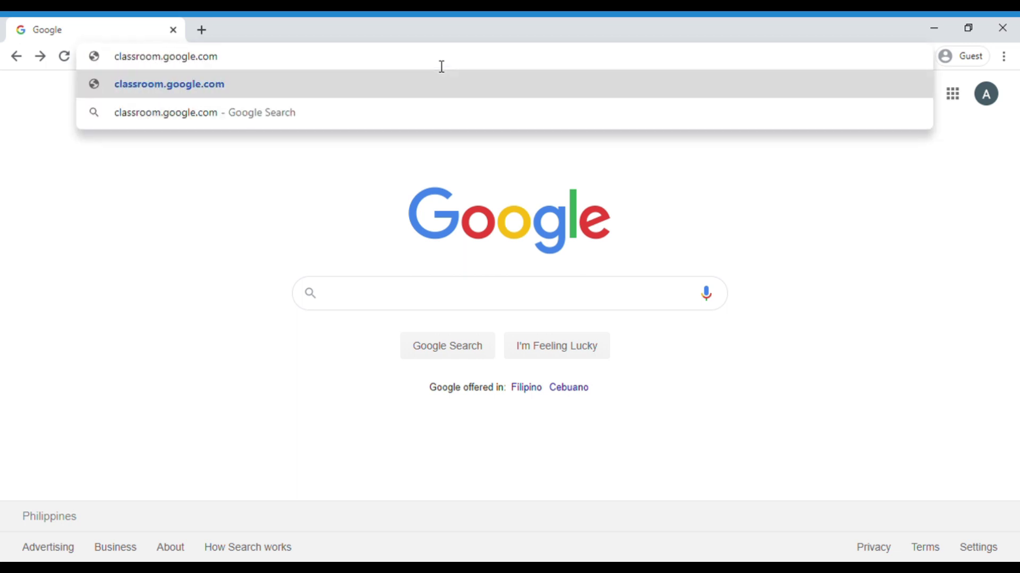
key(Return)
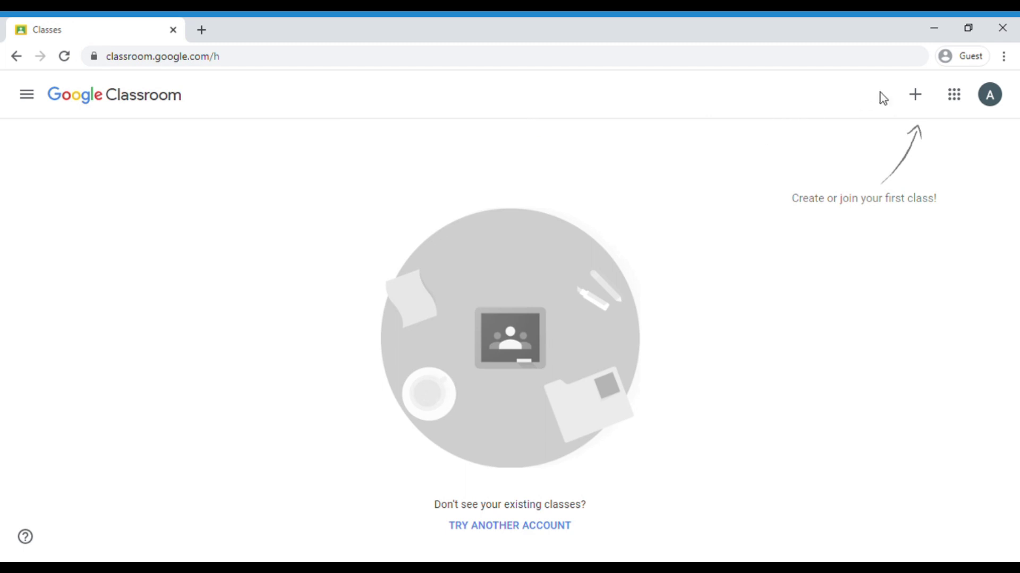
Join Ms. Ray's Math Class by pasting the teacher's class code.
click(918, 97)
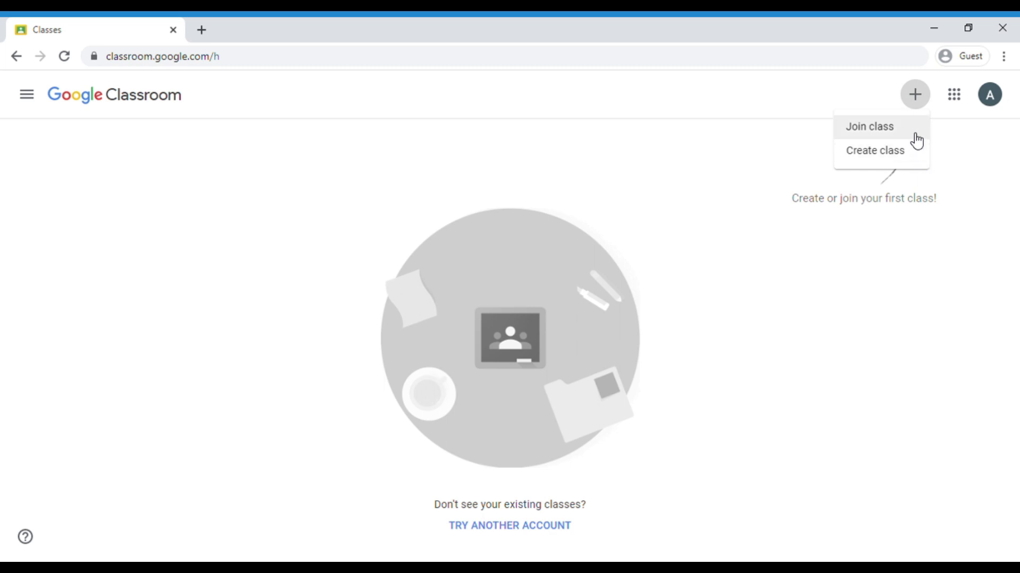
click(914, 133)
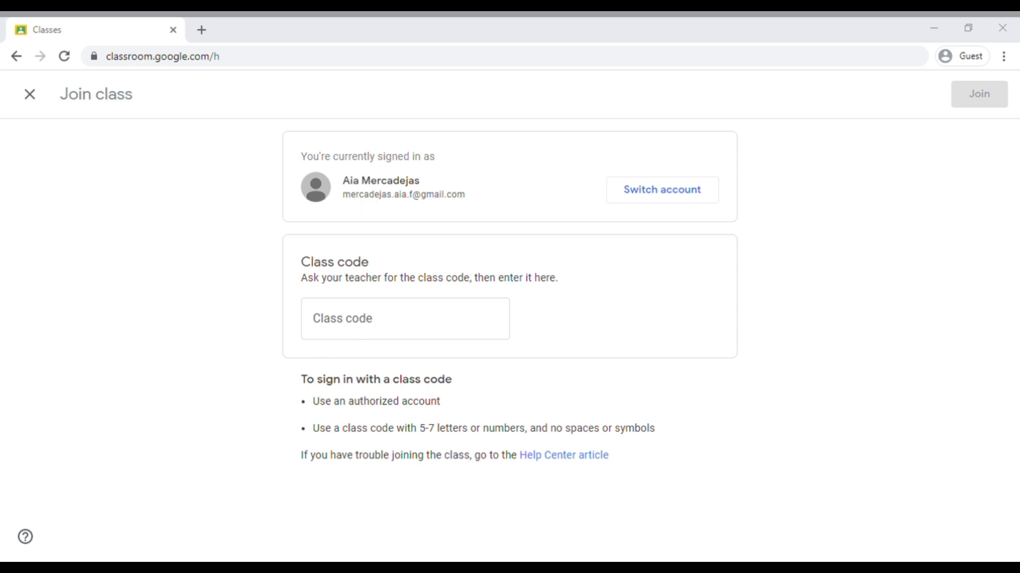
click(443, 322)
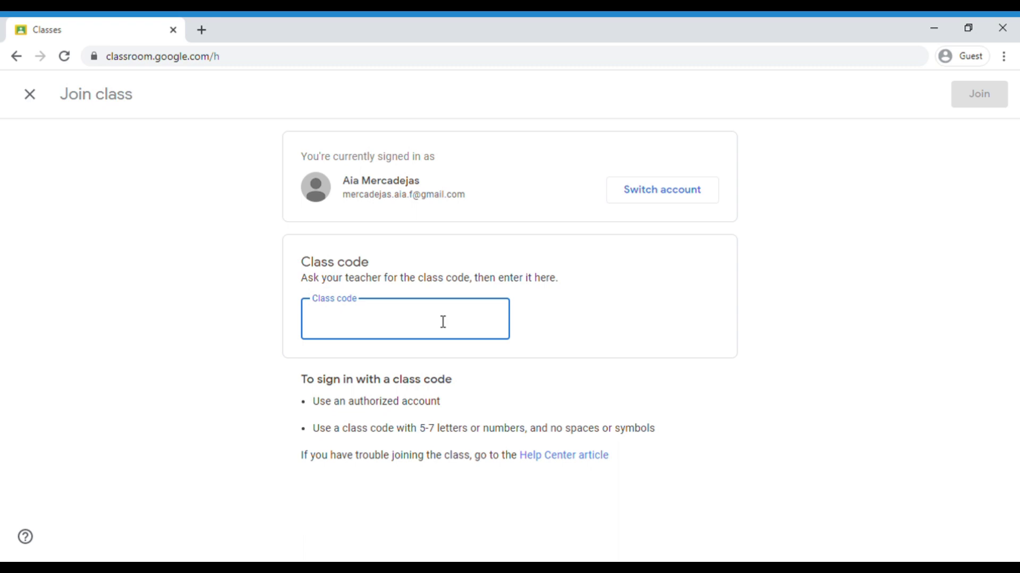
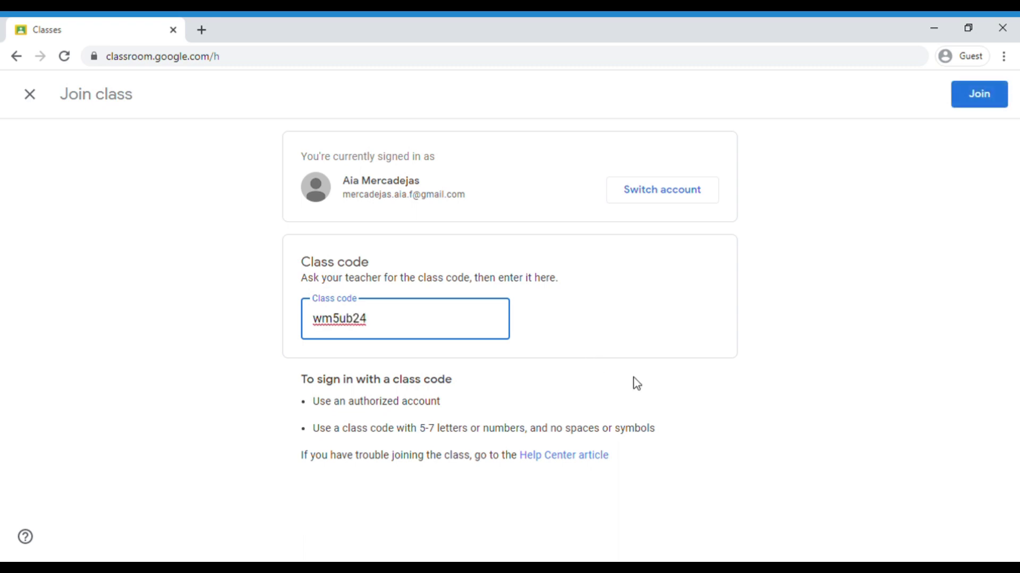
click(993, 90)
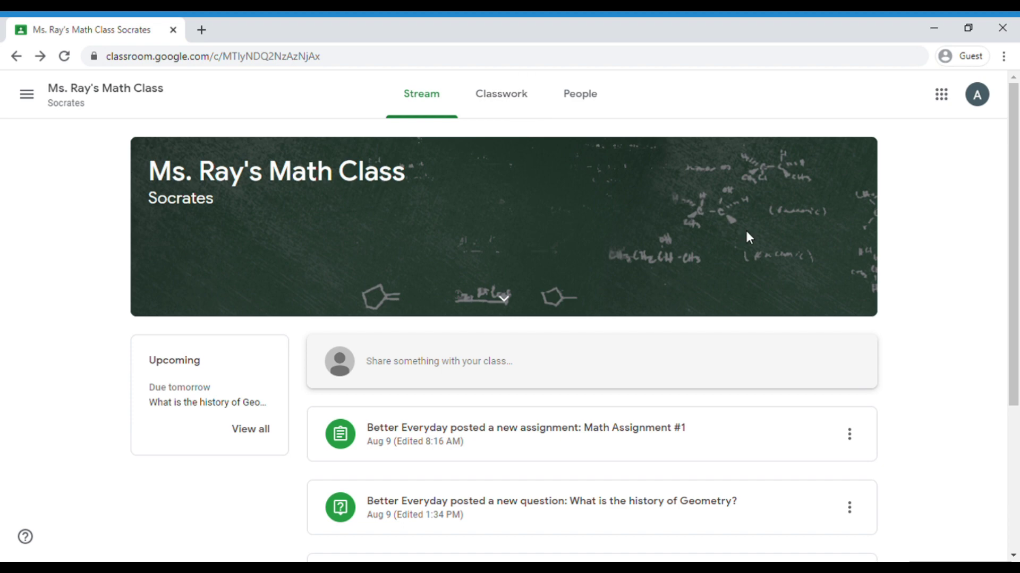
Scroll the Stream, view the Math Grade 10 Learner's Module, and return to the Stream.
drag(1015, 212, 1017, 355)
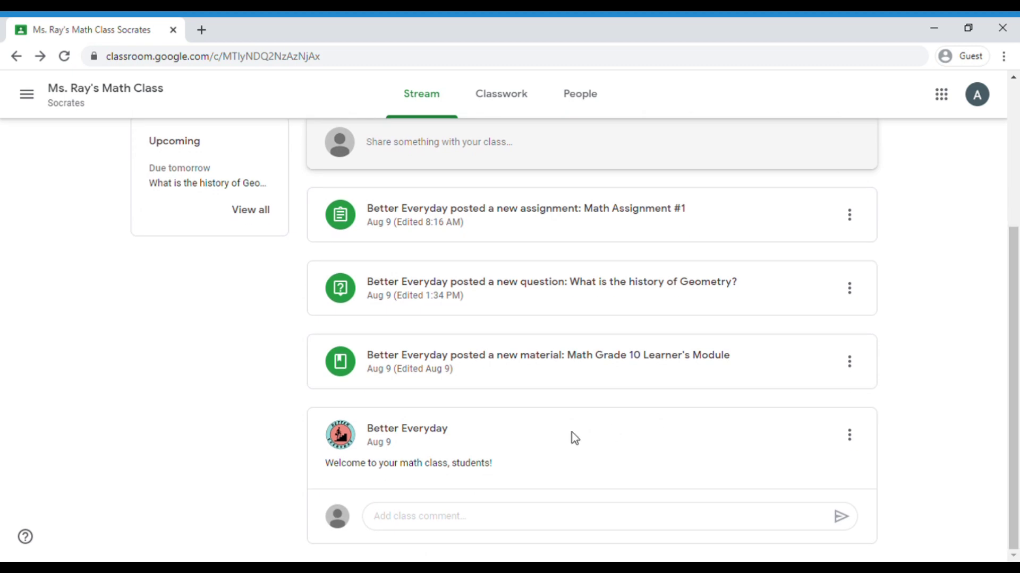
click(533, 354)
click(441, 362)
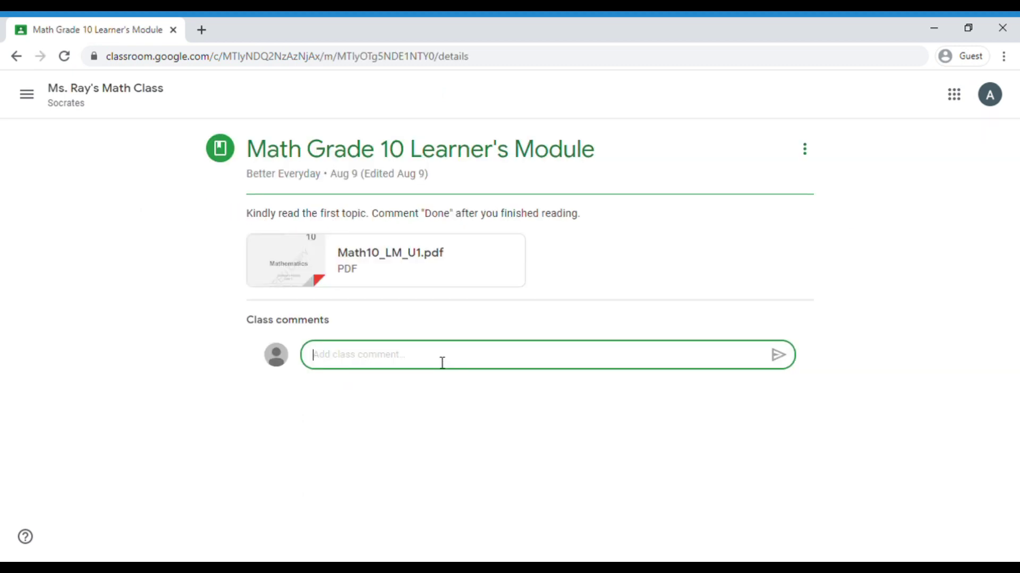
click(17, 56)
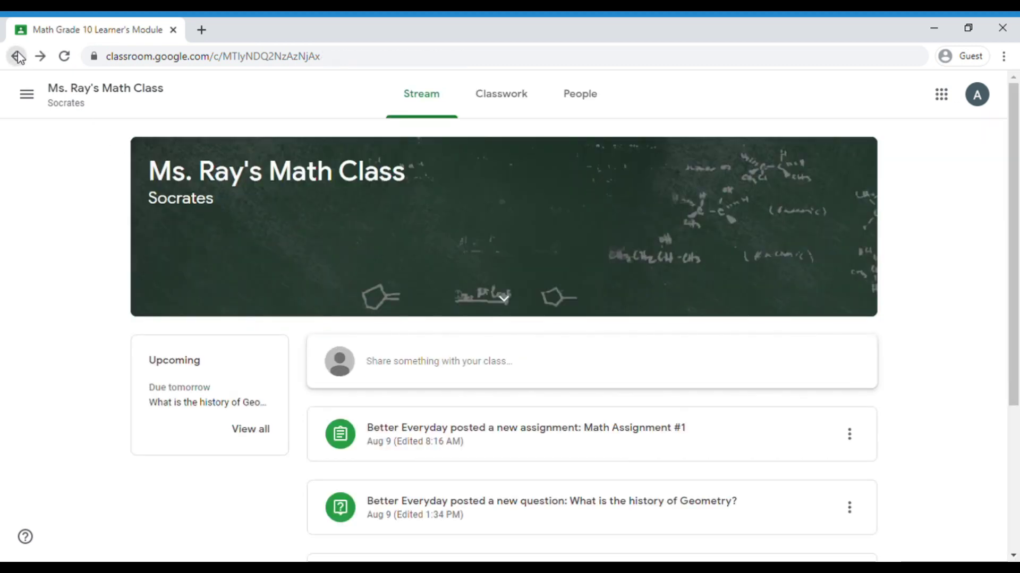
Draft a 'hello' class post, then discard it.
click(614, 377)
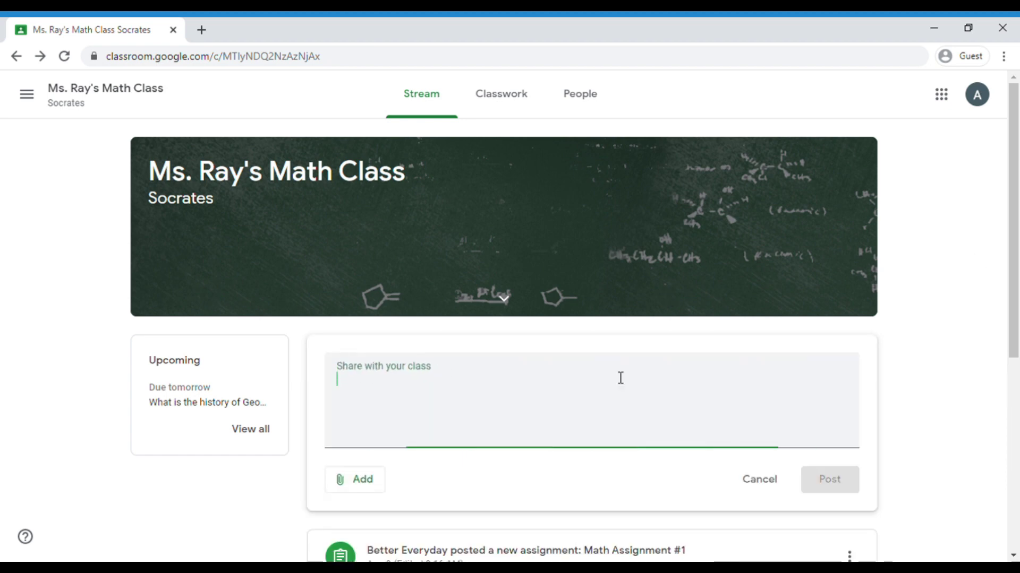
text(hello)
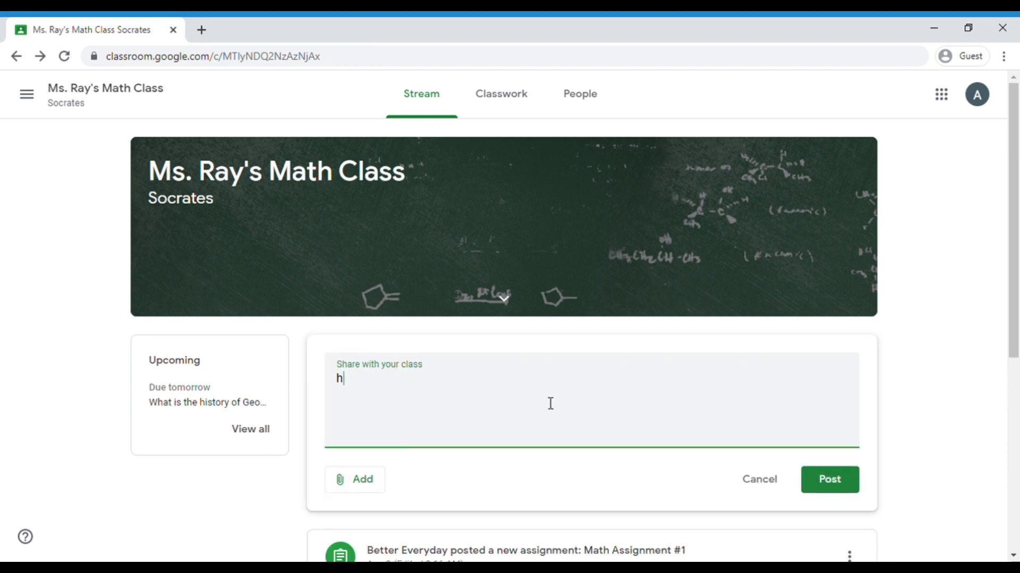
click(751, 484)
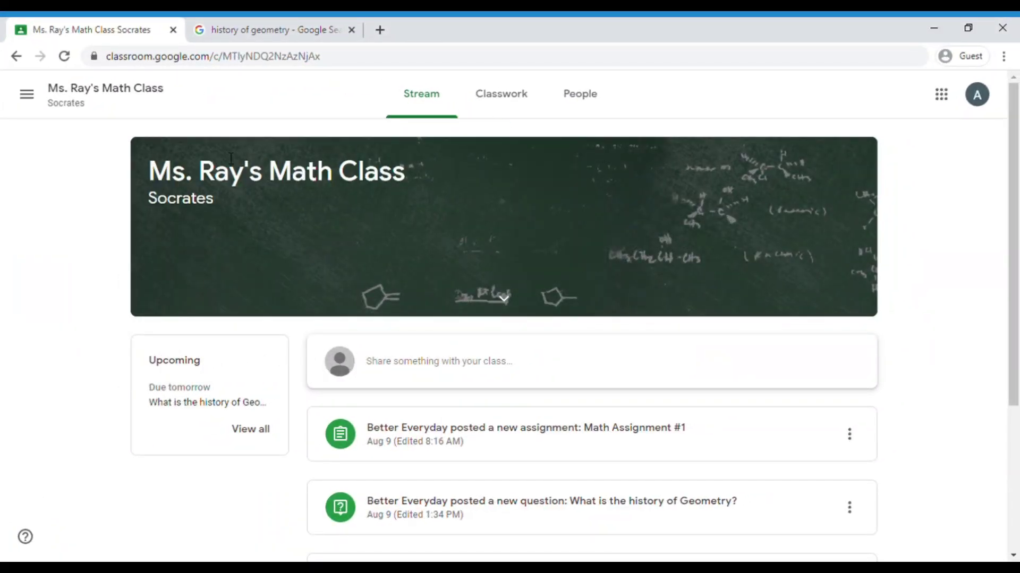
On Classwork, expand the posted items and open 'What is the history of Geometry?'.
click(501, 90)
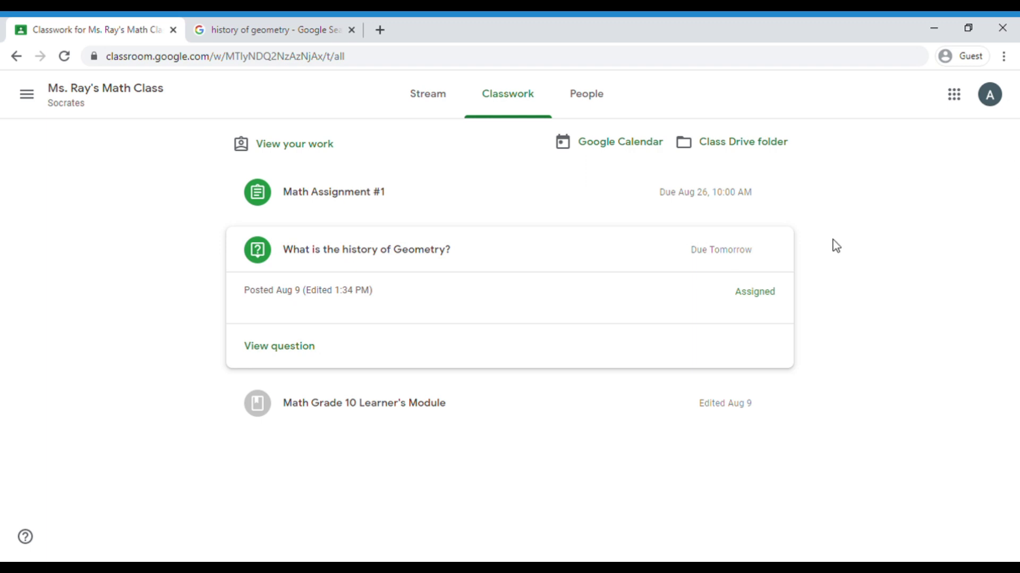
click(455, 264)
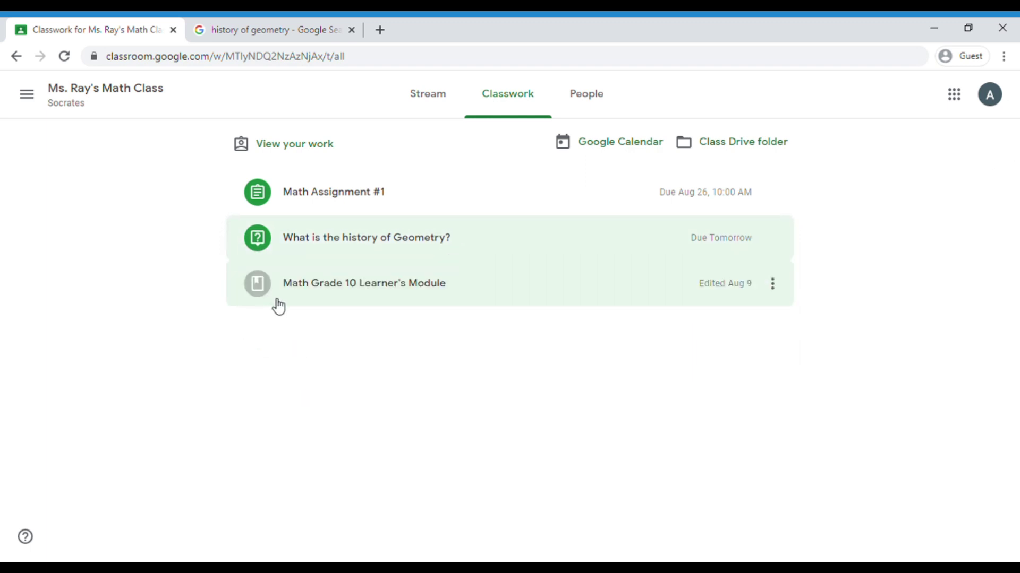
click(276, 304)
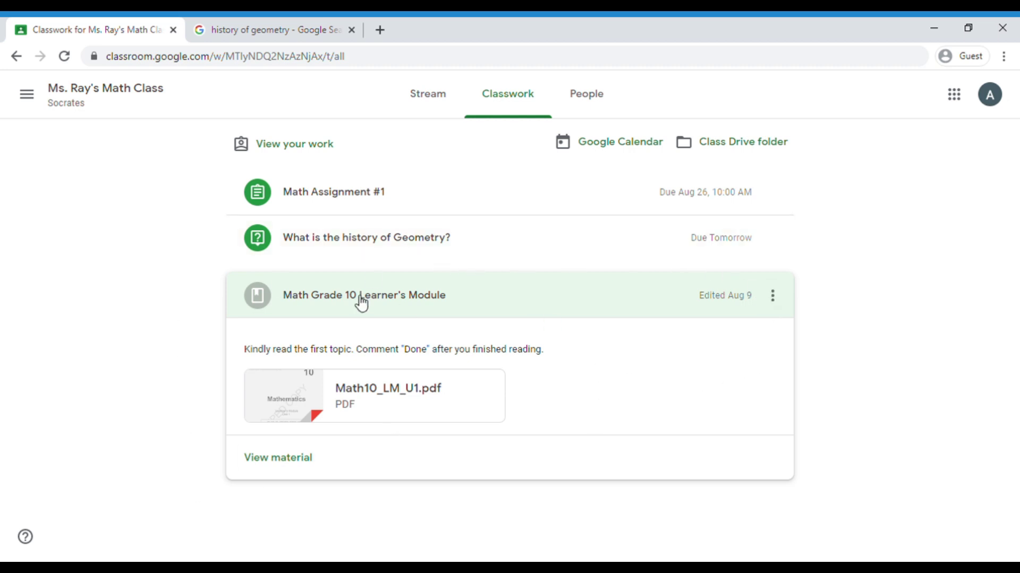
click(290, 257)
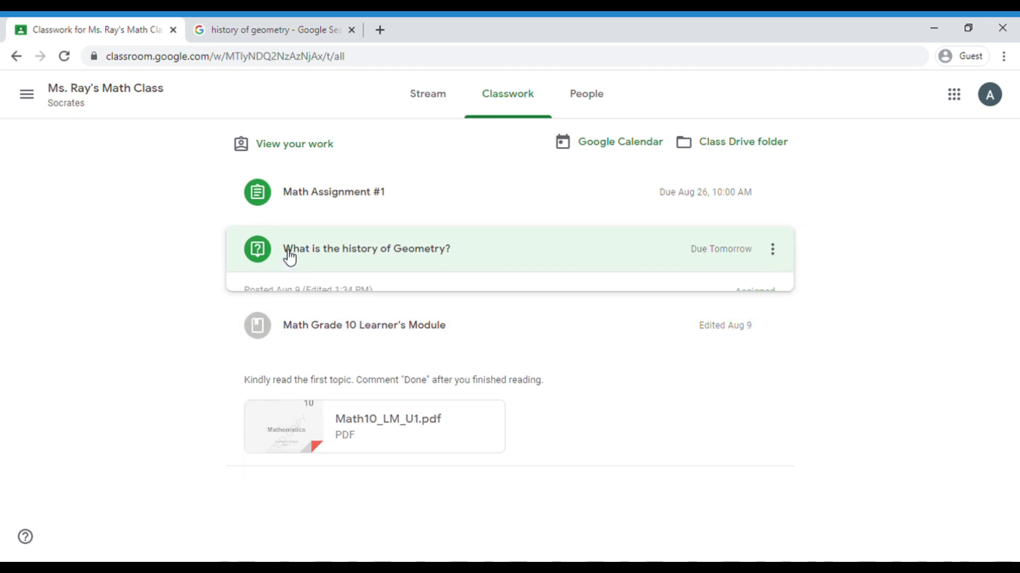
click(284, 210)
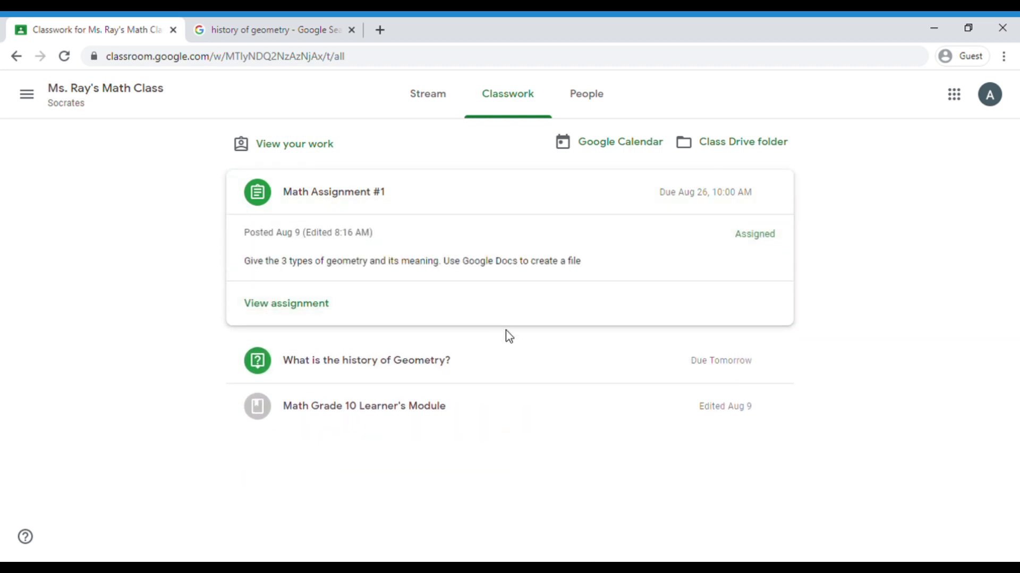
click(526, 366)
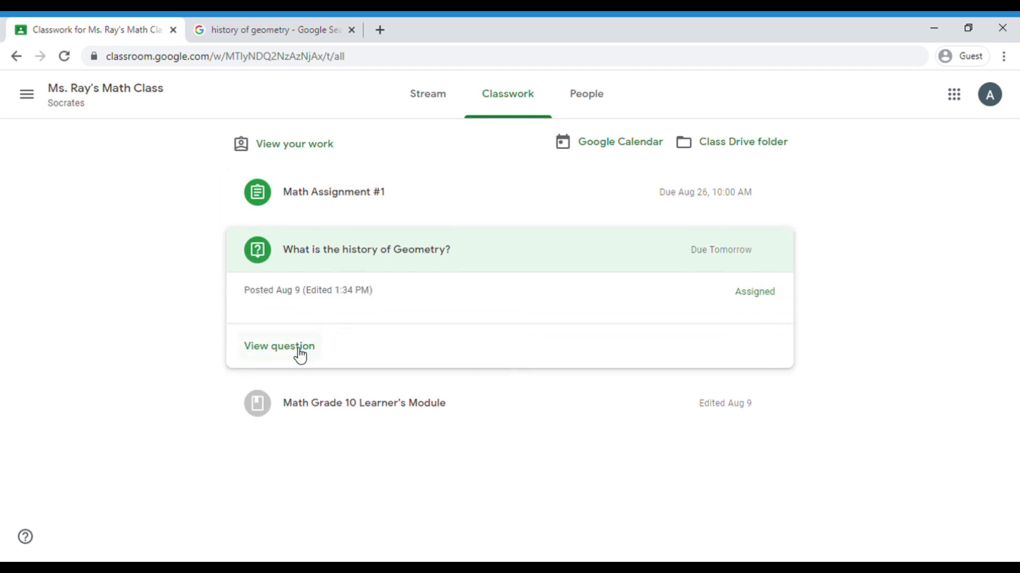
click(297, 352)
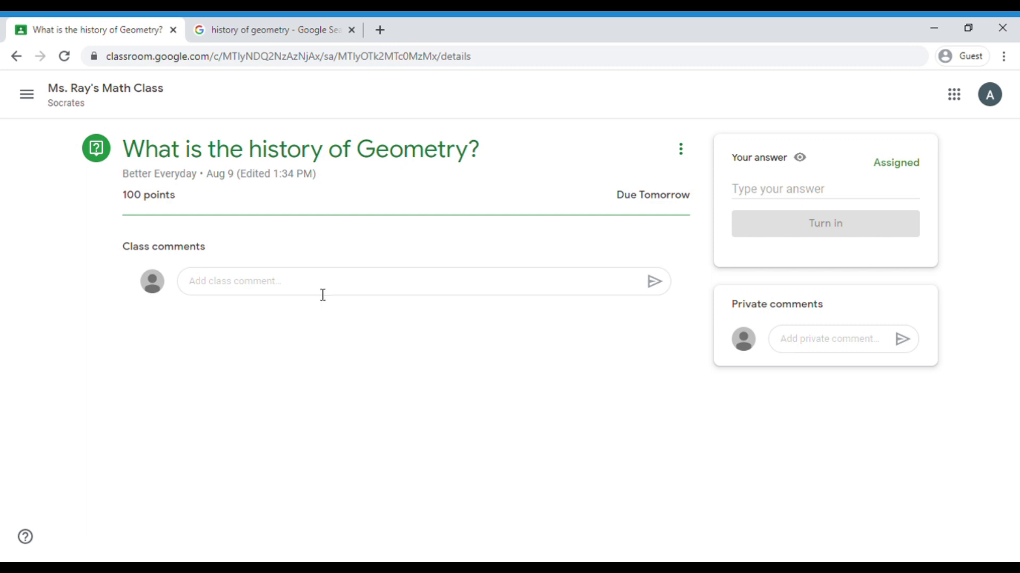
Type the answer 'Geometry..' with a capital G.
click(317, 291)
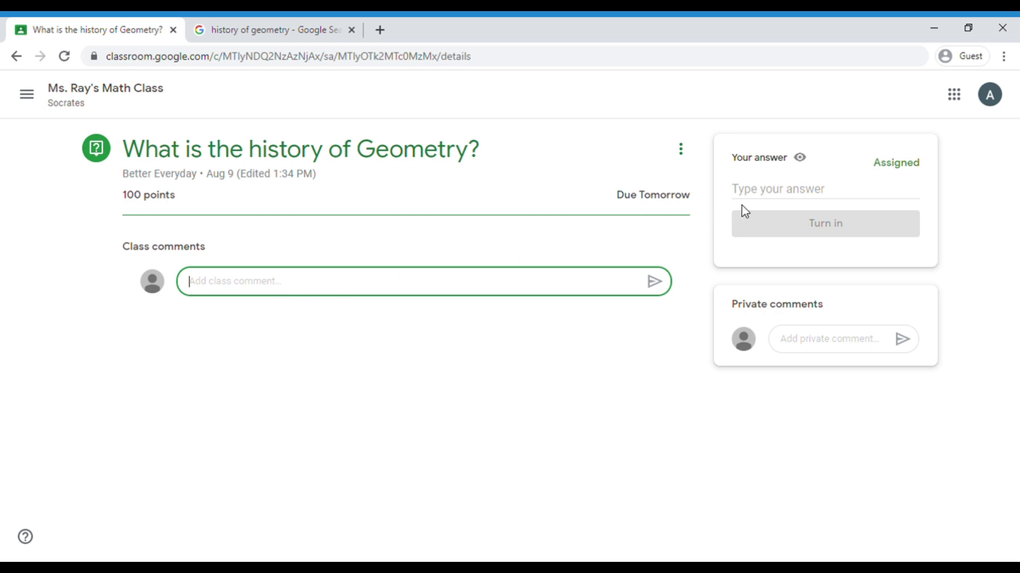
click(791, 196)
text(ge)
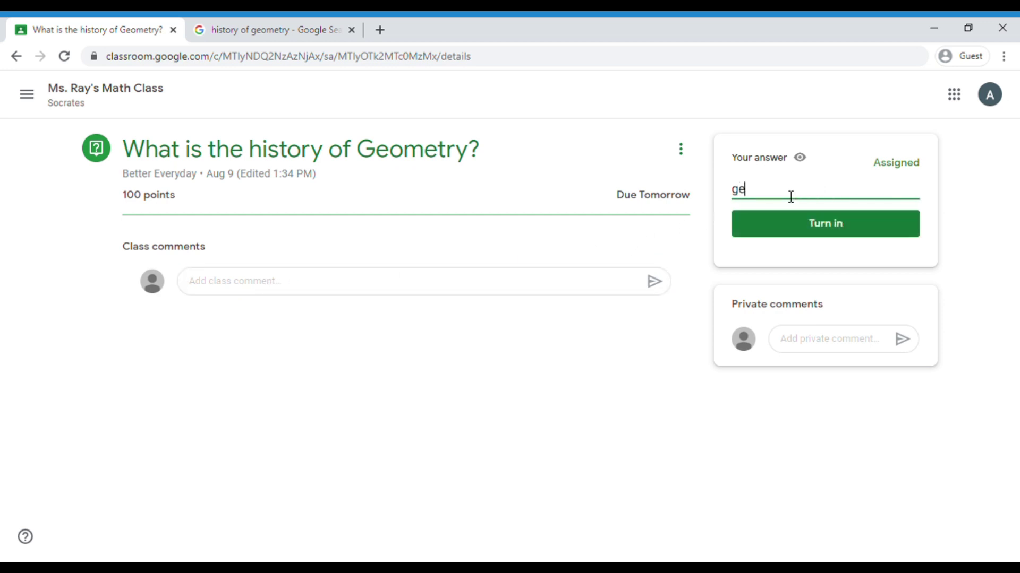
text(ometry...)
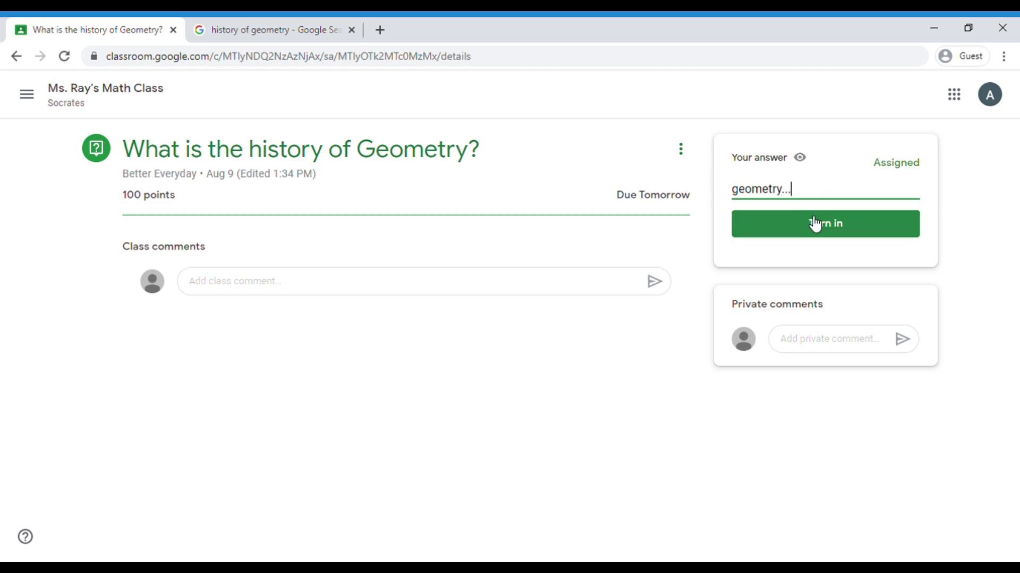
click(743, 195)
key(BackSpace)
text(G)
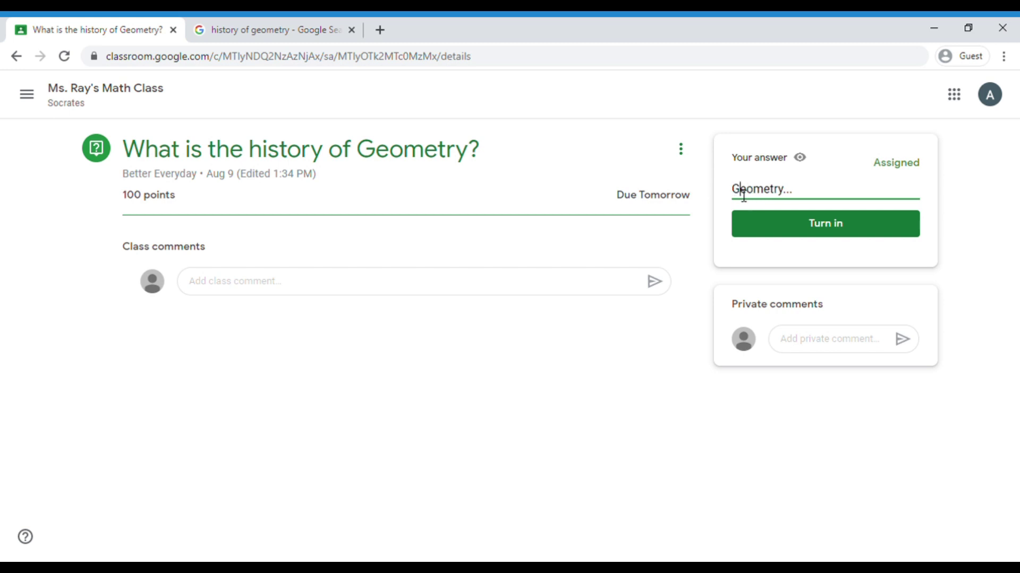
Add a '.......' private comment to the teacher and turn in the answer.
click(837, 350)
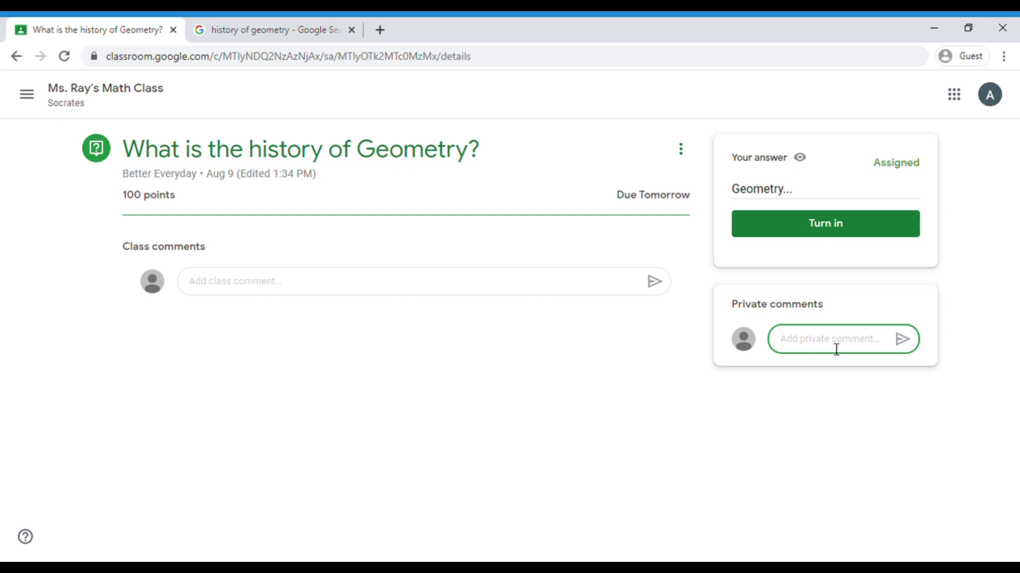
text(........)
click(844, 230)
Confirm turning in the geometry answer and open Math Assignment #1's details.
click(600, 357)
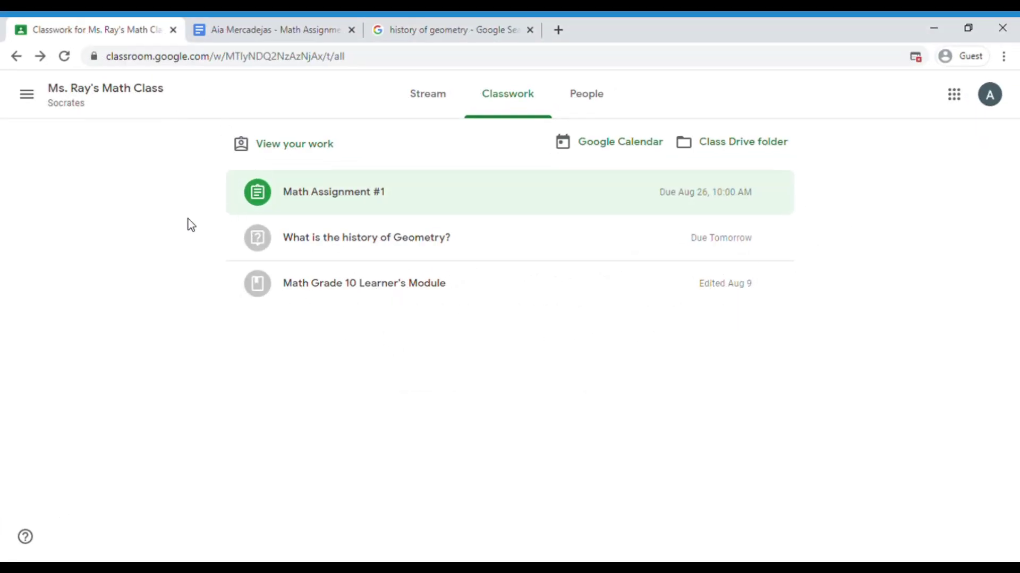
click(352, 201)
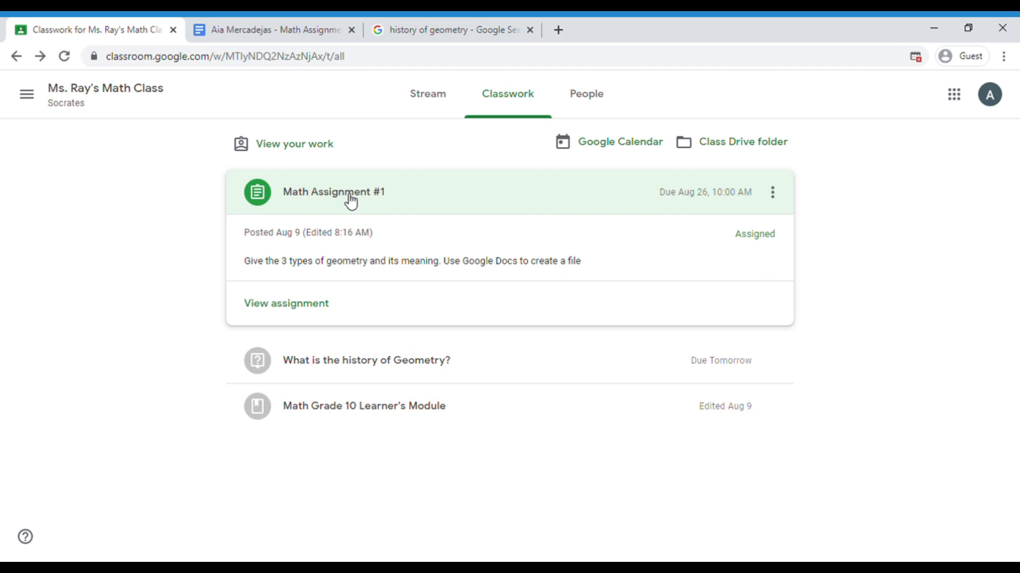
click(318, 302)
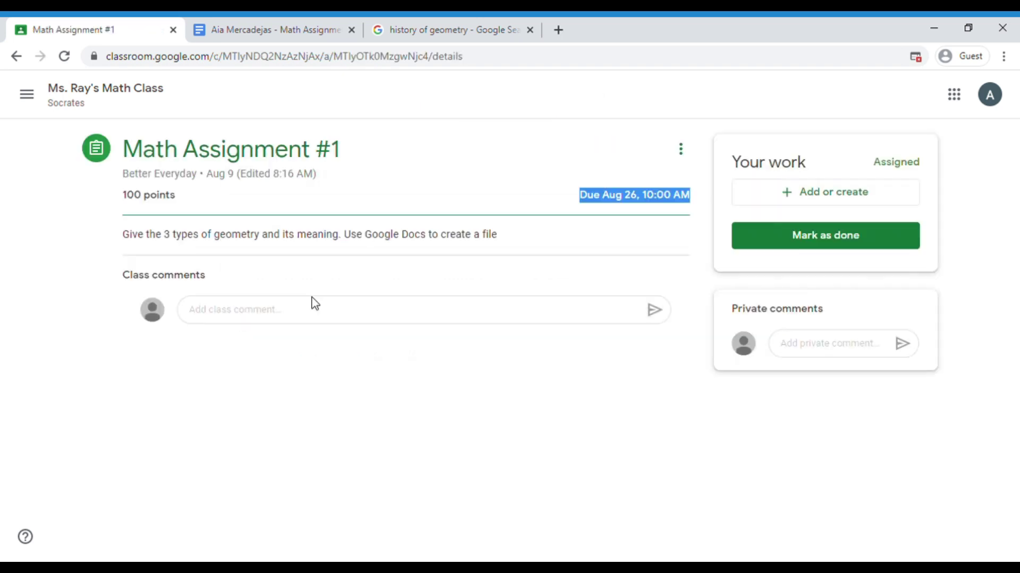
Highlight the 100 points and Aug 26 due date, then begin a '....' class comment.
click(306, 207)
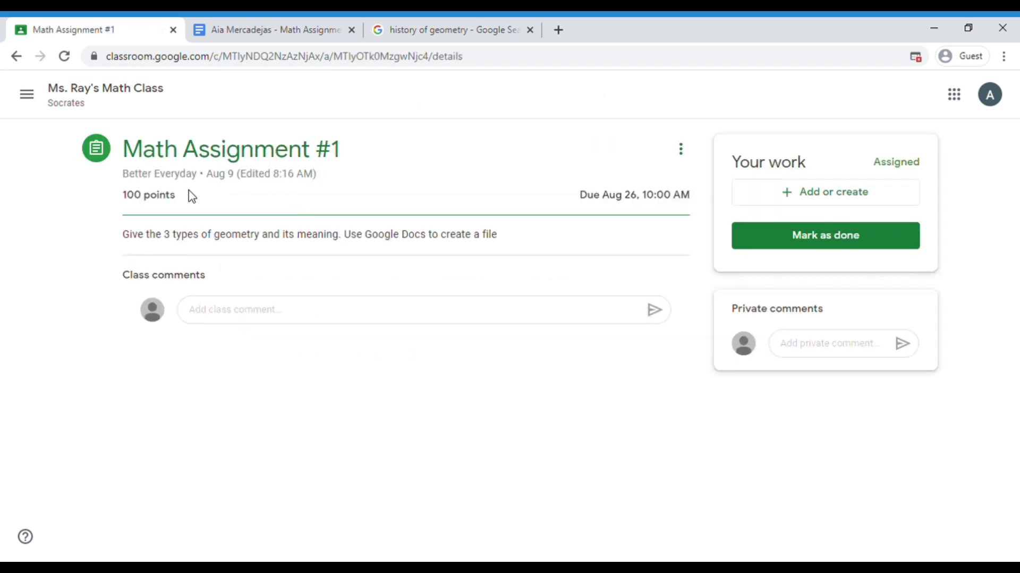
drag(180, 198, 123, 197)
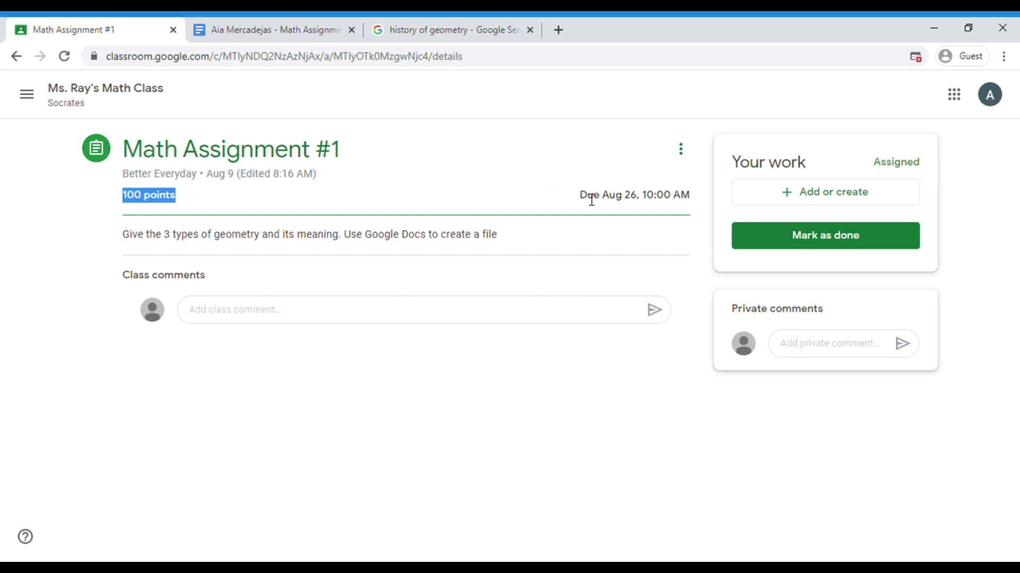
click(653, 200)
drag(694, 200, 566, 196)
click(505, 173)
click(398, 312)
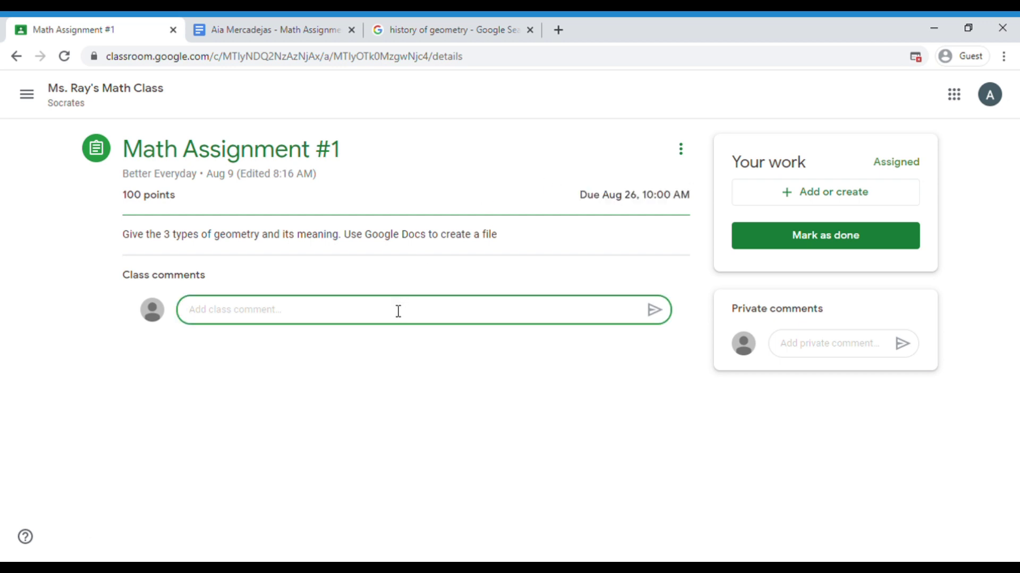
text(.......)
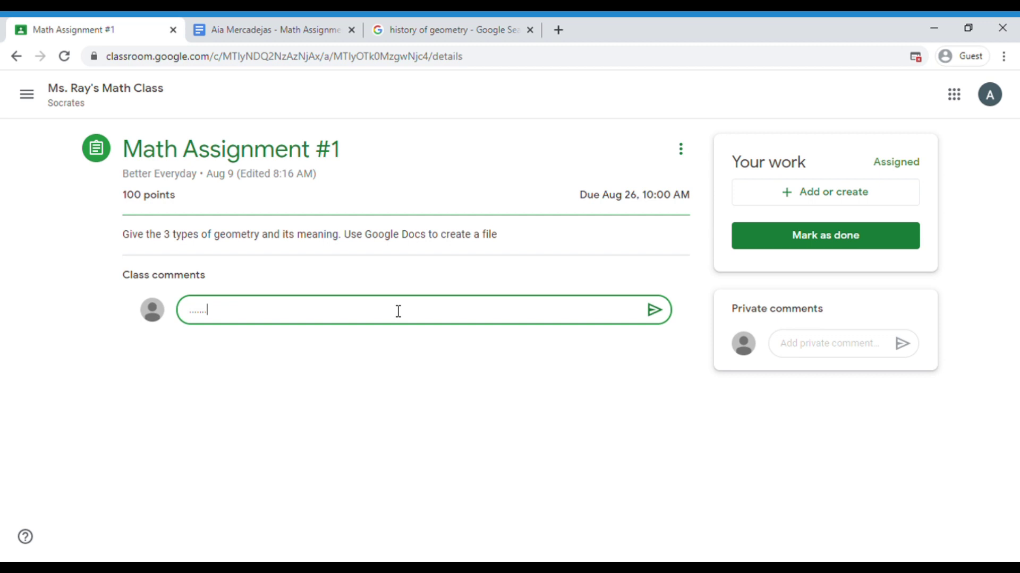
Look at the Add or create options, then begin a private comment on the assignment.
click(884, 194)
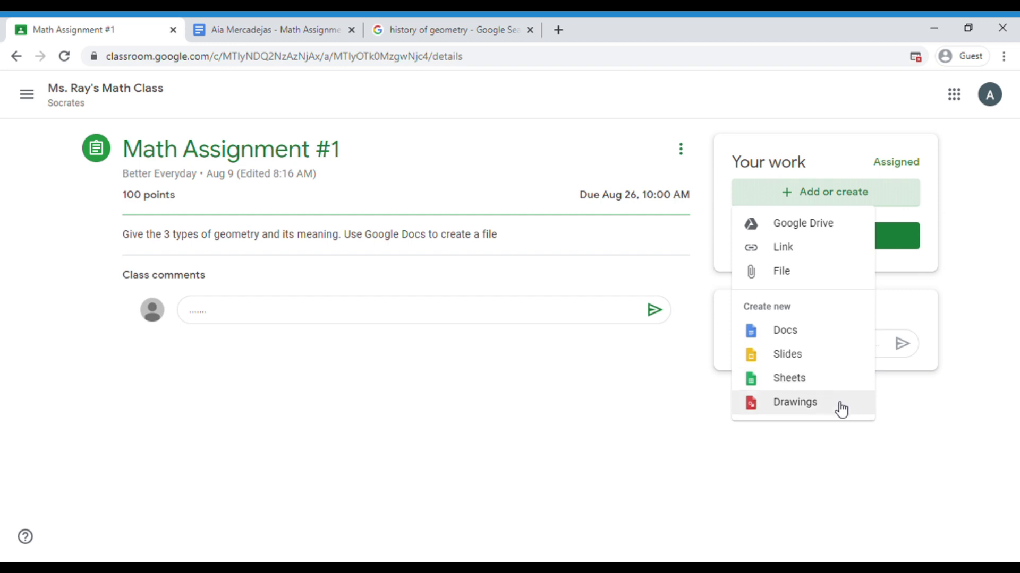
click(580, 446)
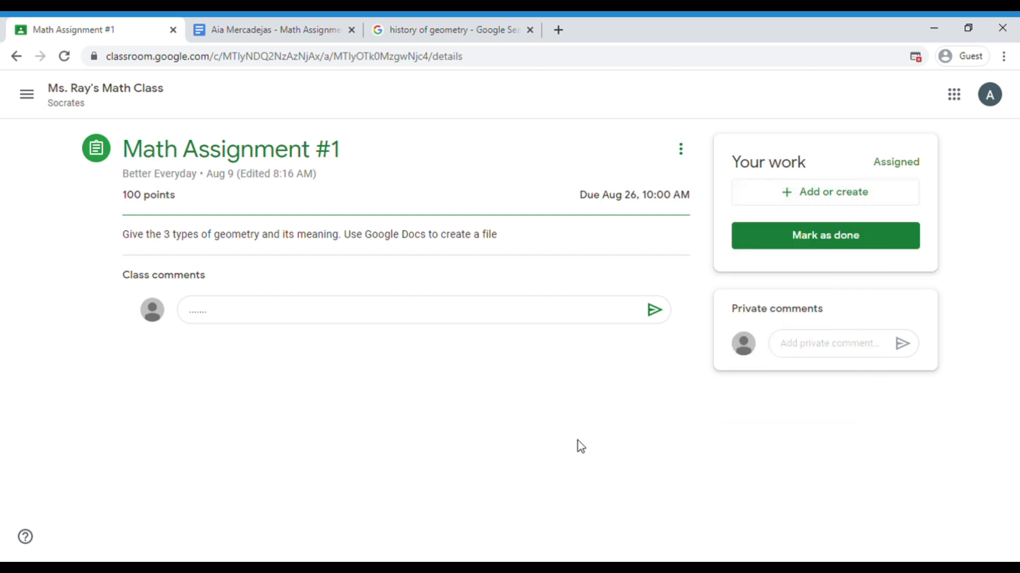
click(796, 355)
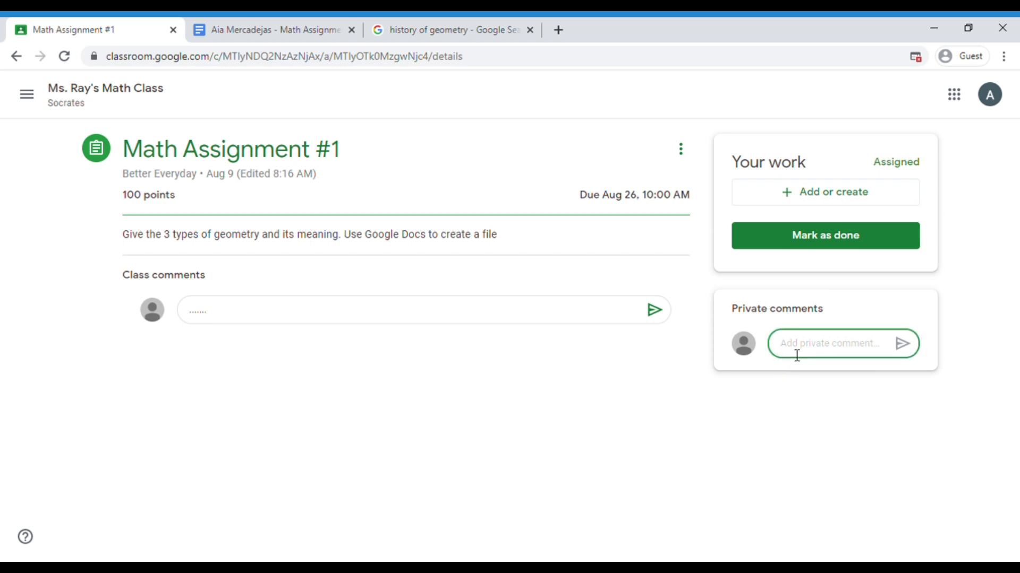
text(..)
Create a new blank Google Docs file as the work for Math Assignment #1.
drag(427, 239, 372, 242)
click(569, 233)
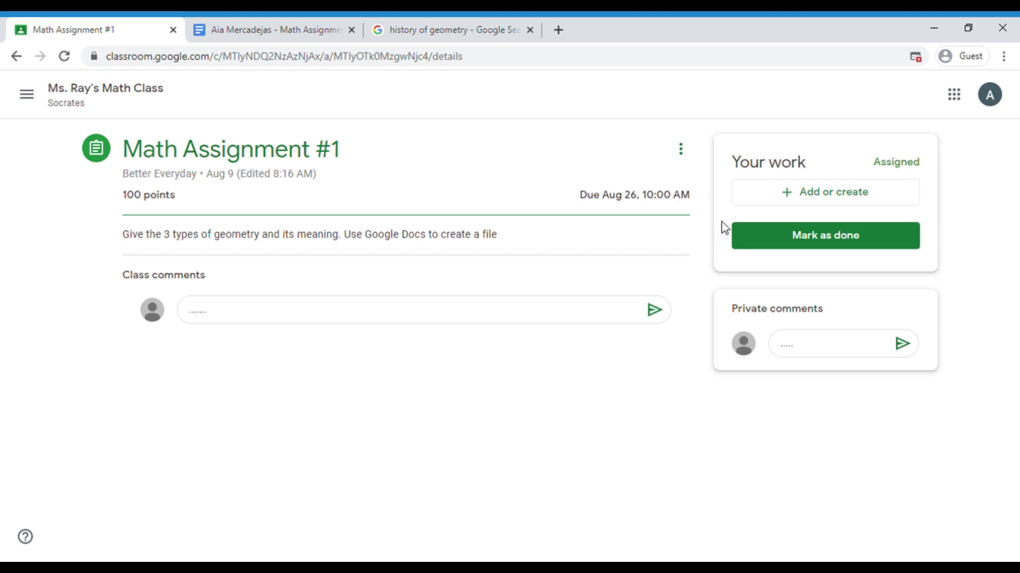
click(805, 195)
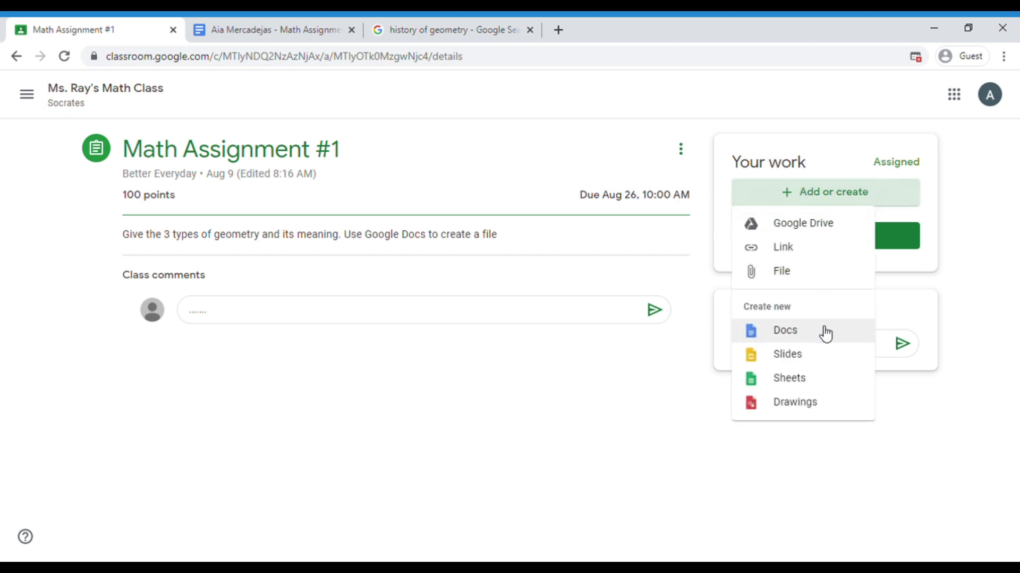
click(825, 332)
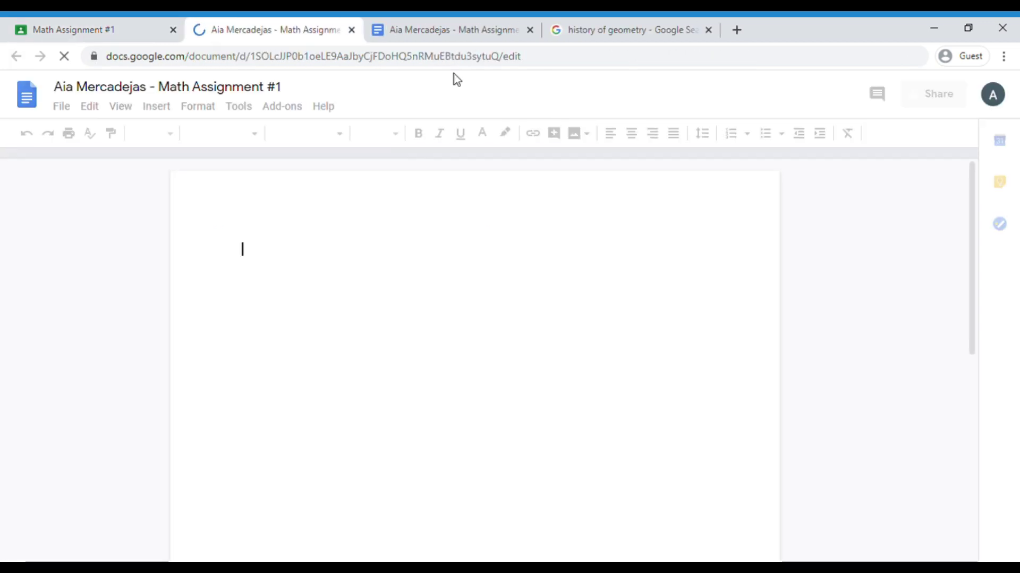
Close the duplicate tab and type the student's full name on the document's first line.
click(530, 30)
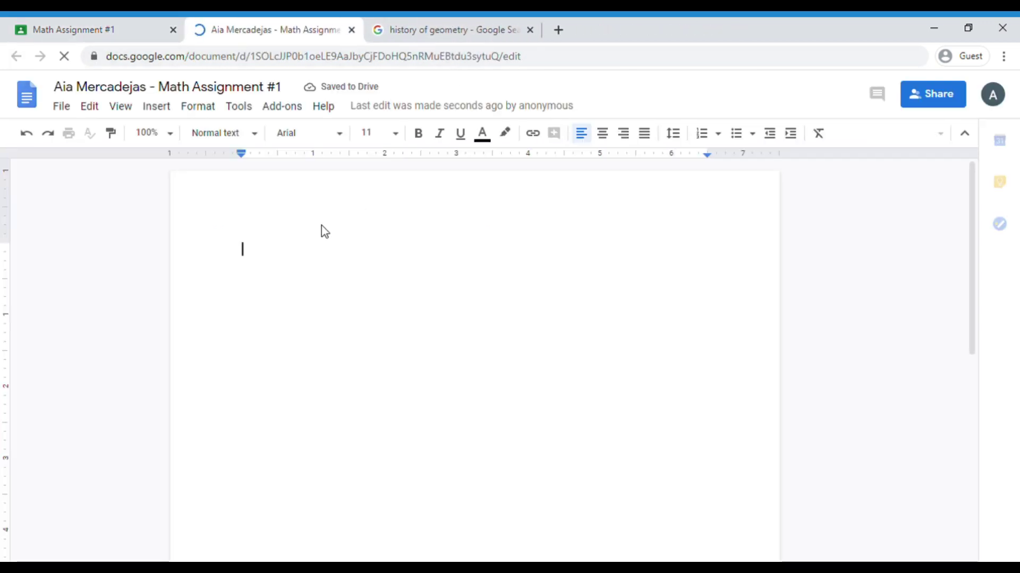
click(295, 249)
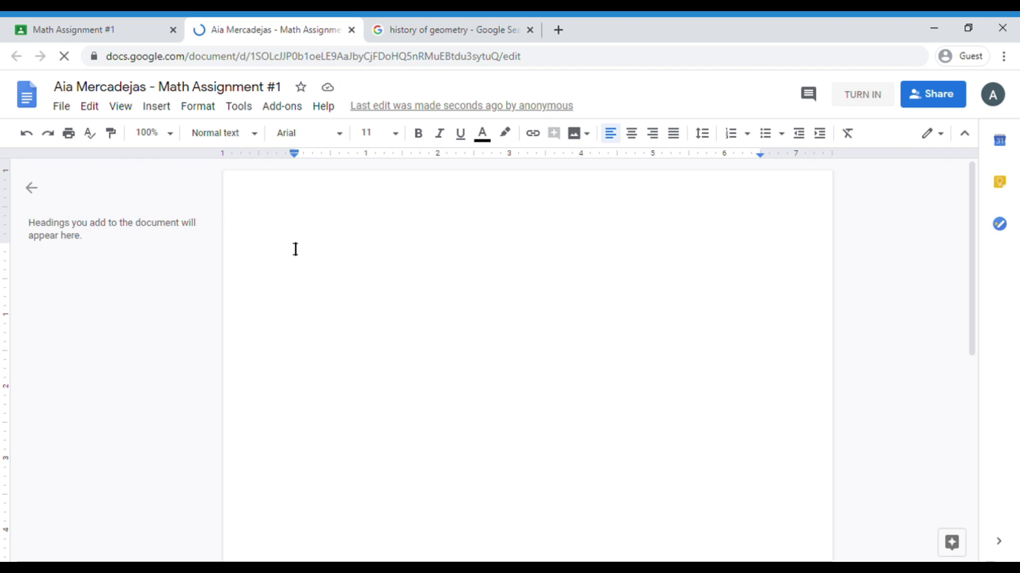
key(Return)
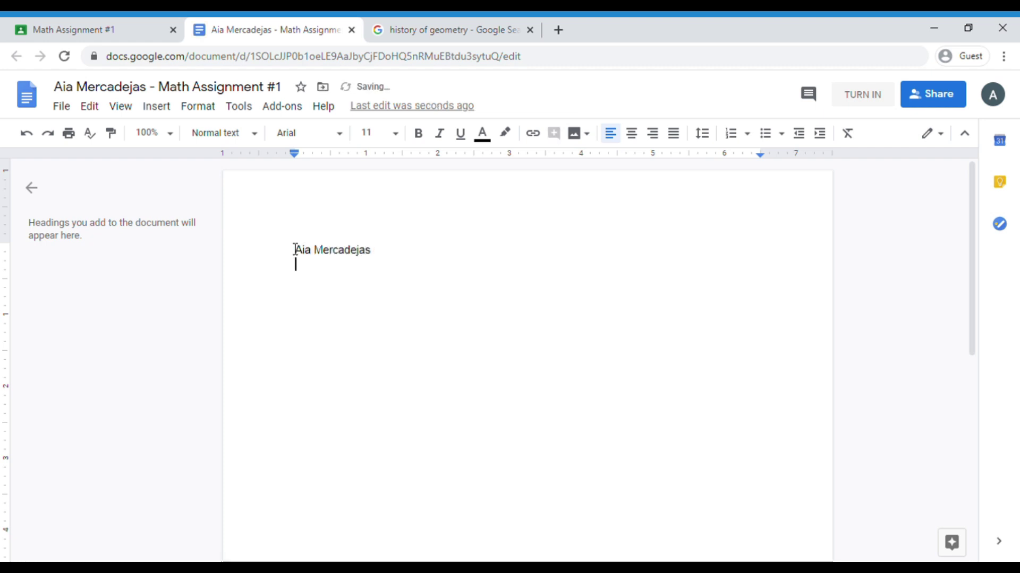
text(........)
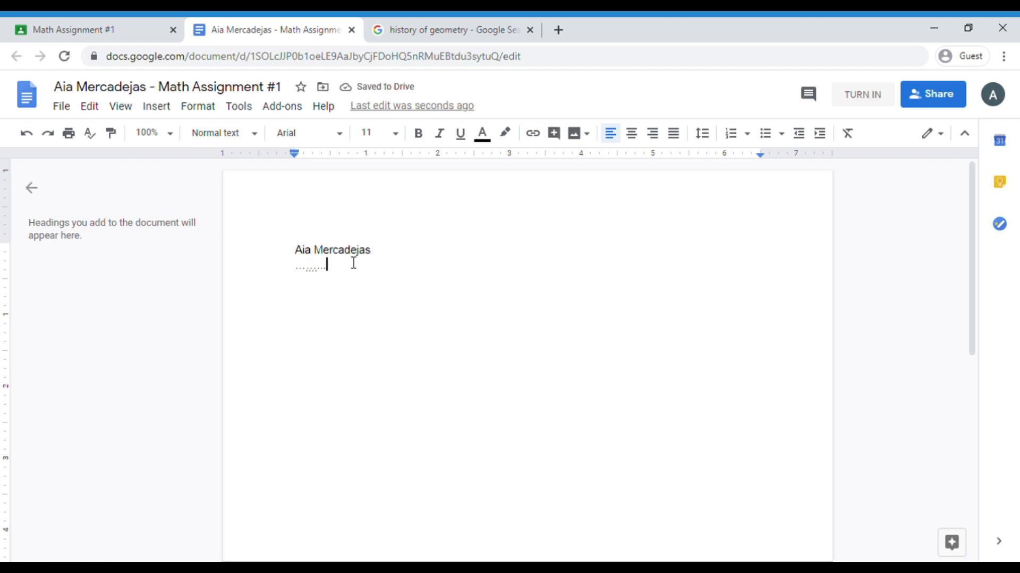
Confirm the document is saved and go back to the Classroom assignment tab.
click(418, 92)
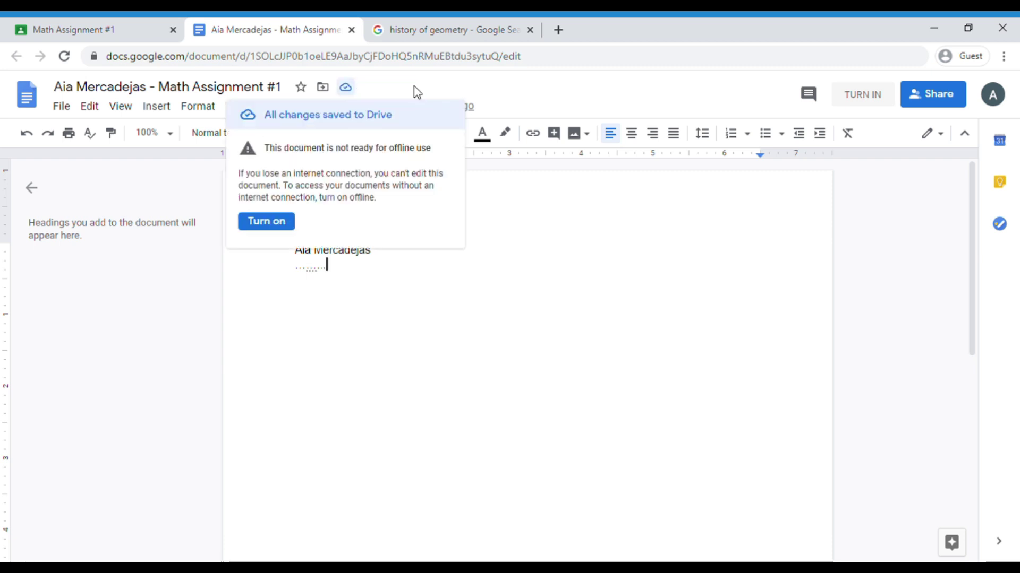
click(414, 88)
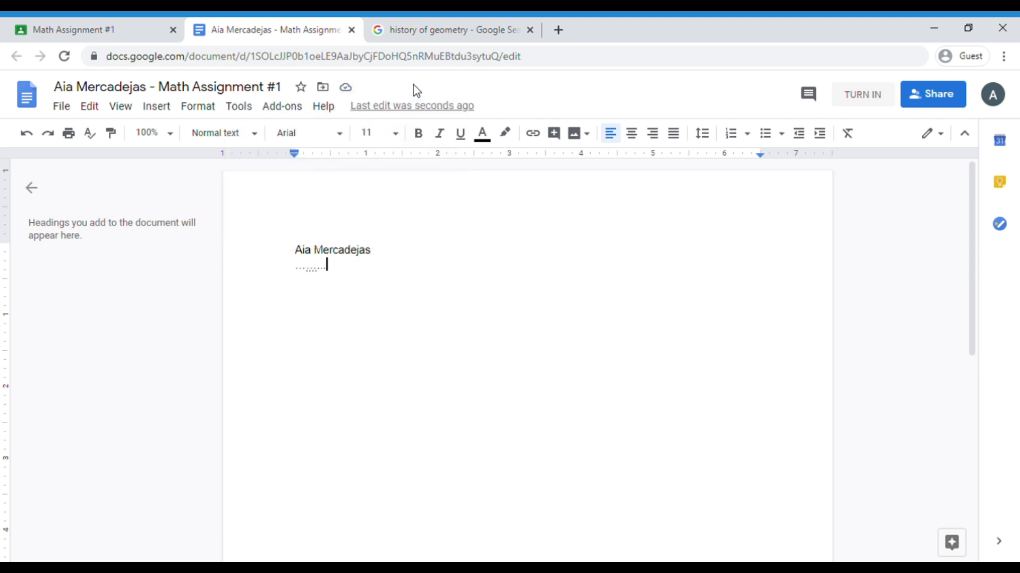
click(150, 24)
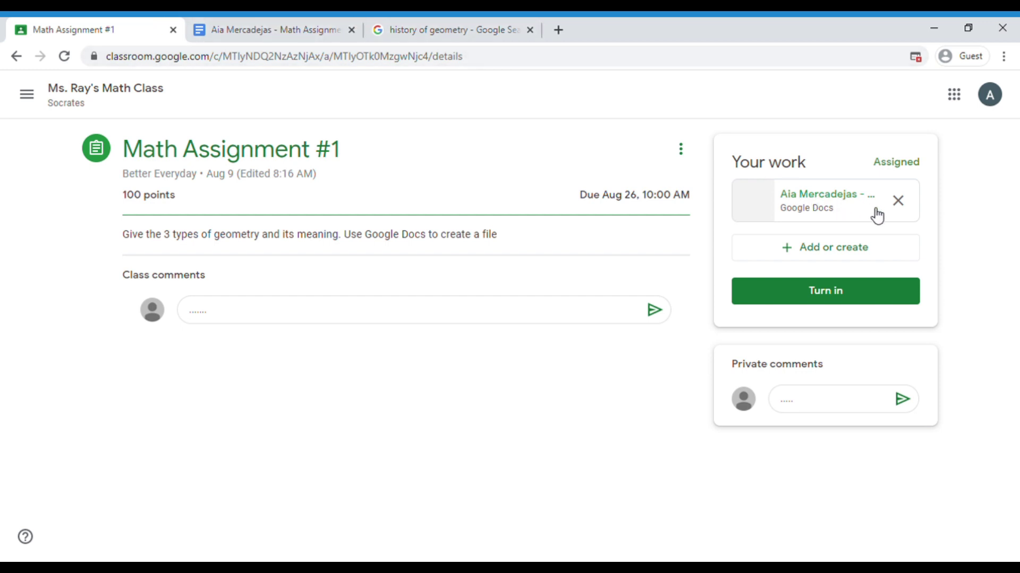
Turn in Math Assignment #1 with its document, then view the class's teacher and 2 students.
click(845, 292)
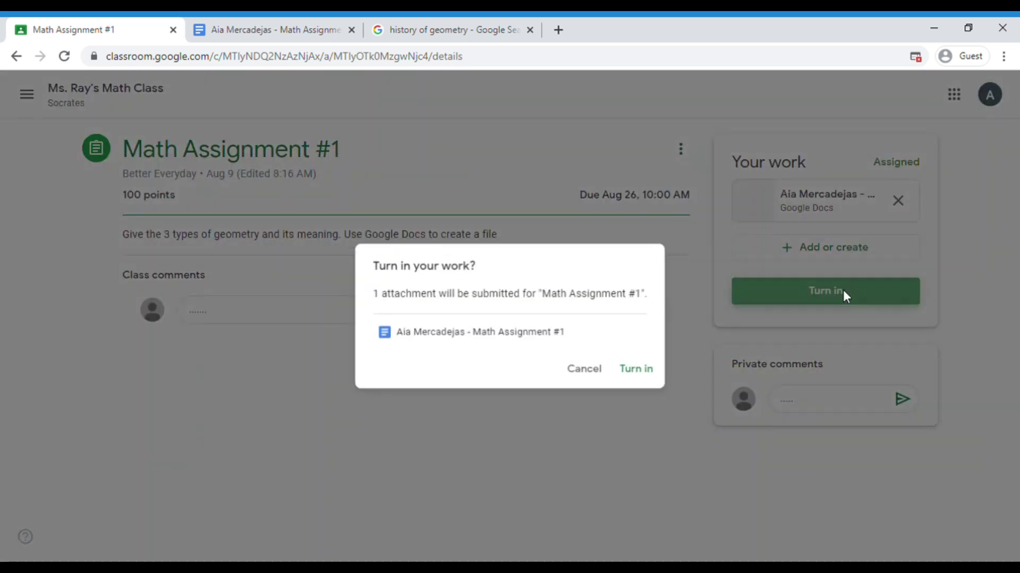
click(648, 371)
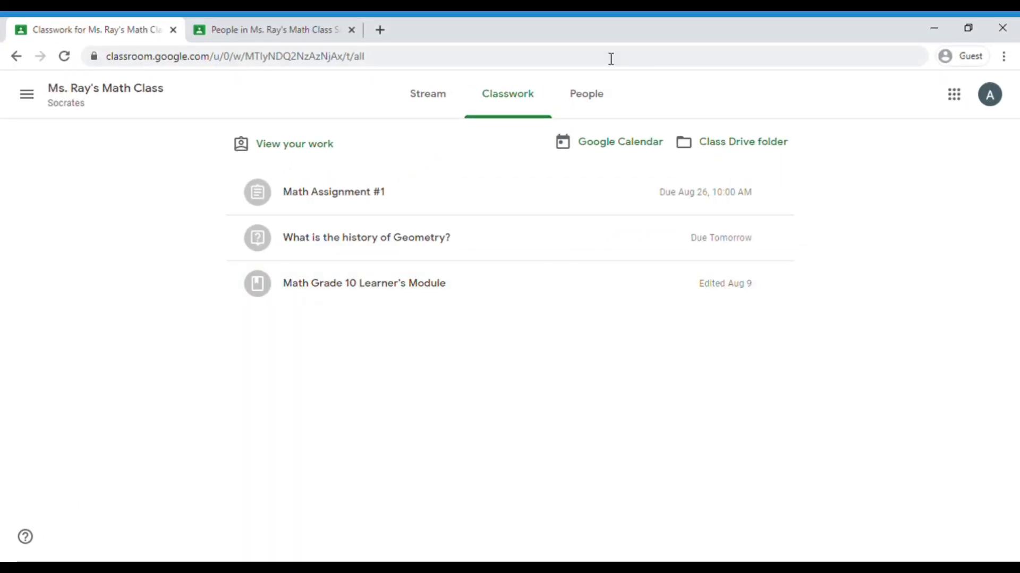
click(598, 98)
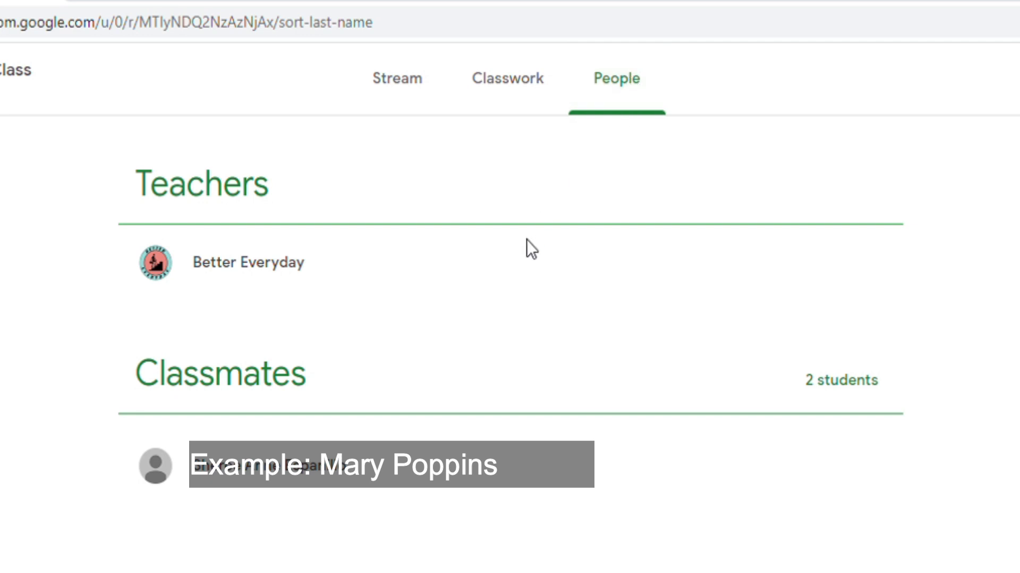